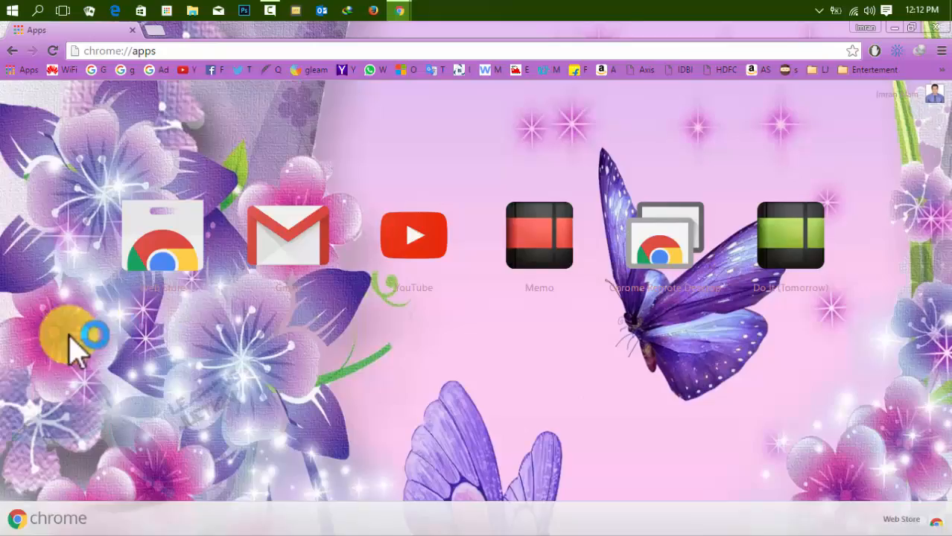
Open the Chrome Web Store and switch to browsing extensions
{"action": "left_click", "coordinate": [197, 252]}
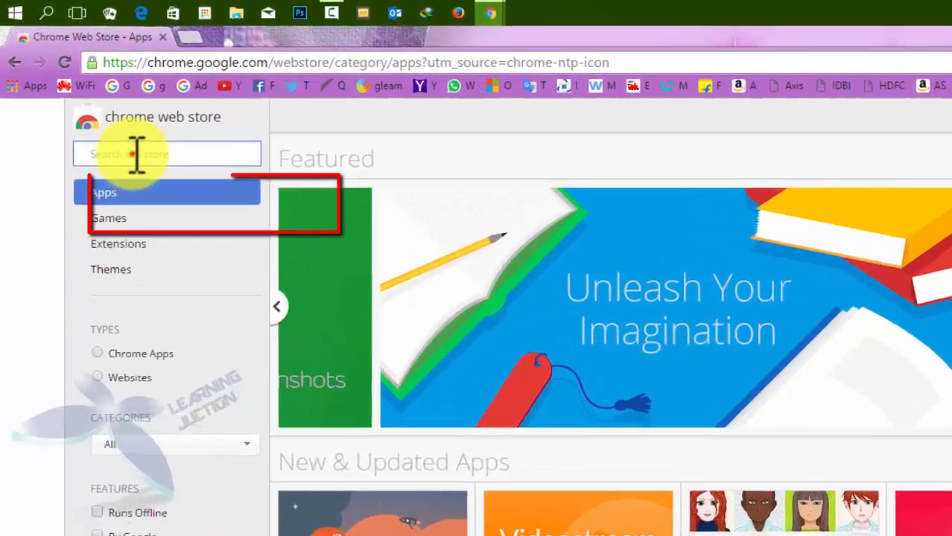
{"action": "left_click", "coordinate": [108, 126]}
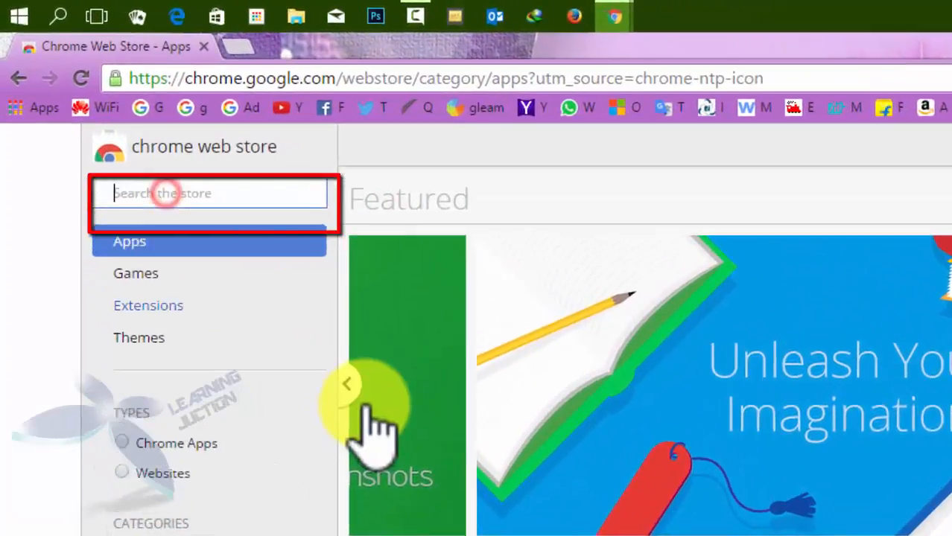
{"action": "type", "text": "sec"}
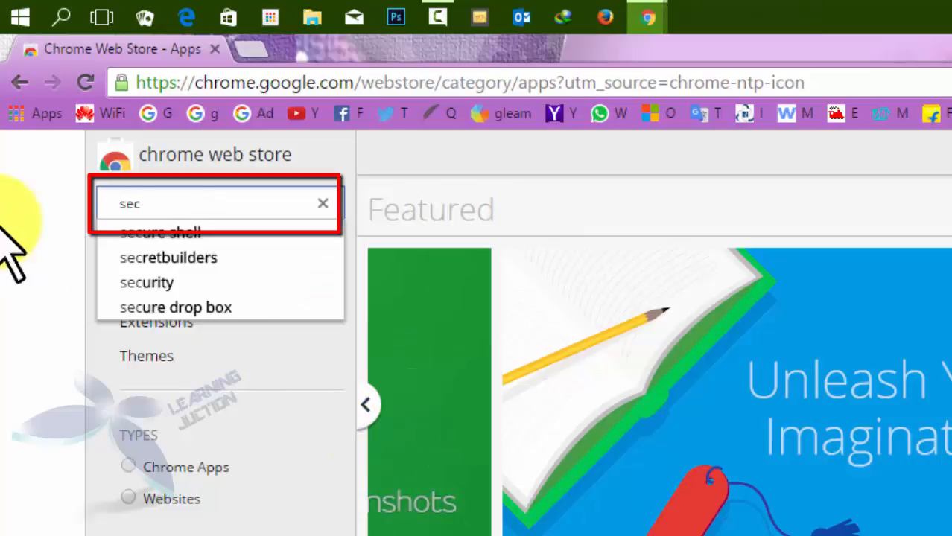
{"action": "left_click", "coordinate": [153, 321]}
Search the store for 'secure mail for gmail'
{"action": "left_click", "coordinate": [179, 207]}
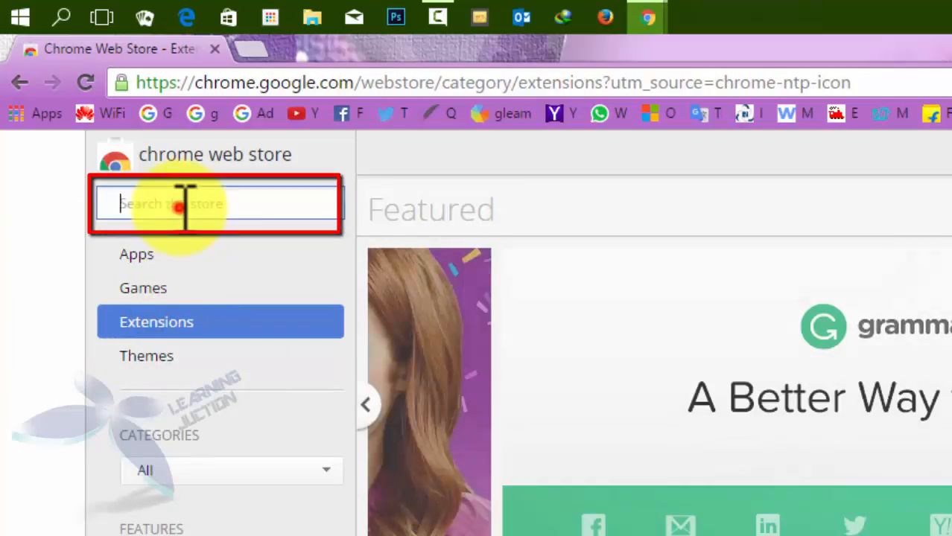
{"action": "type", "text": "secu"}
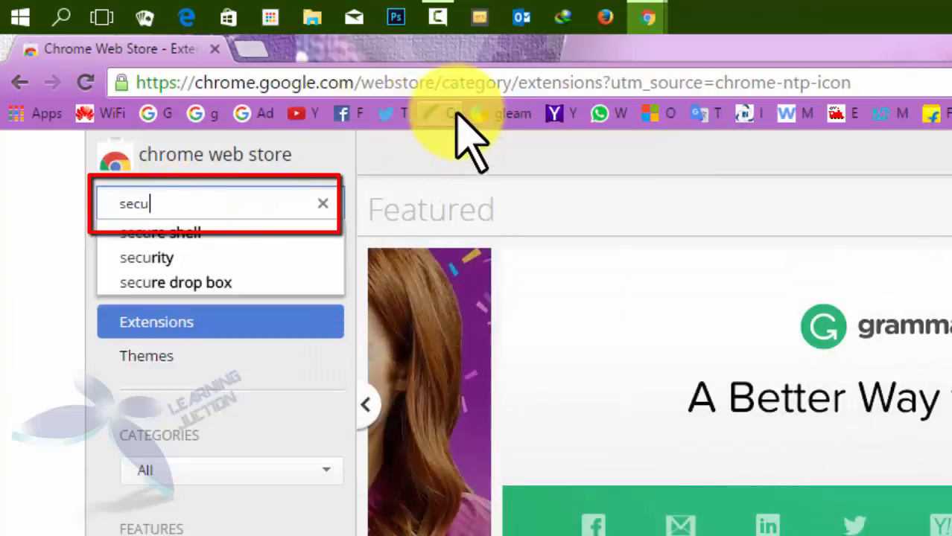
{"action": "type", "text": "re gam"}
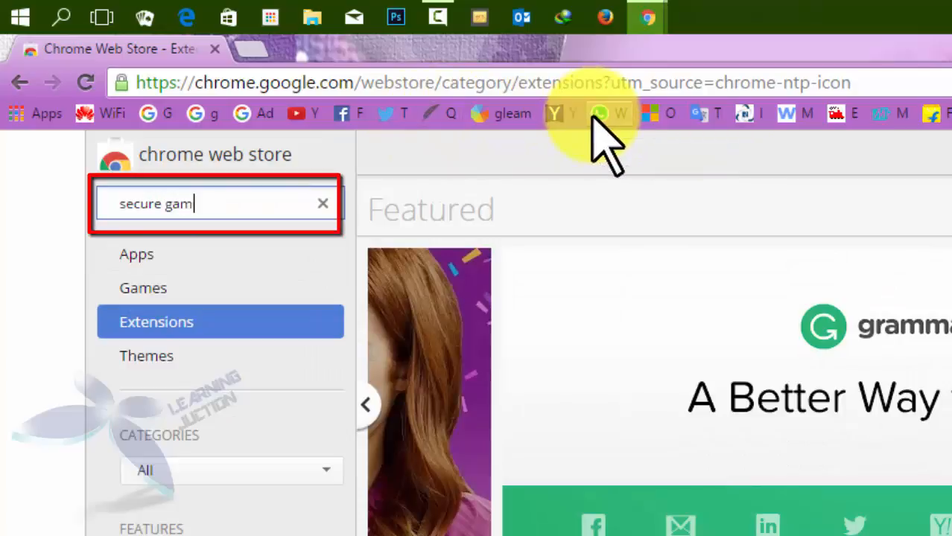
{"action": "type", "text": "il"}
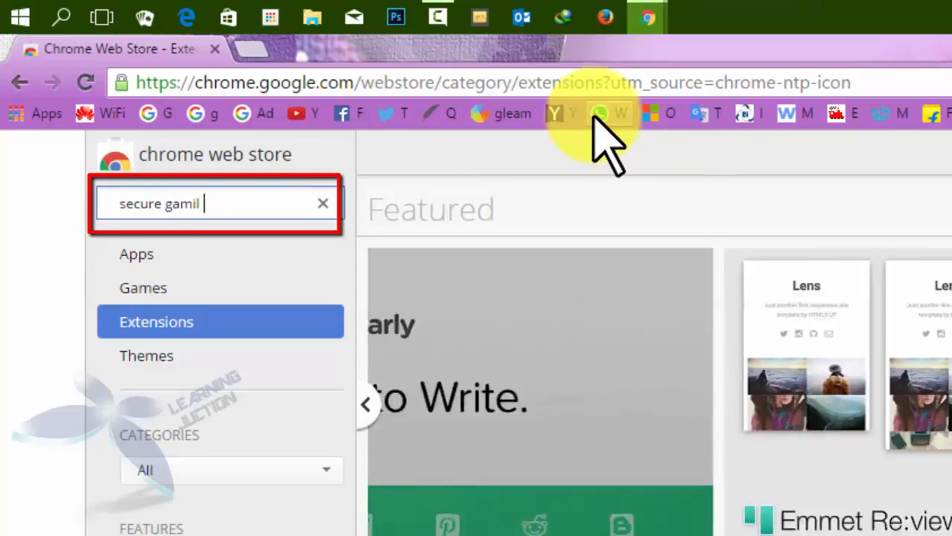
{"action": "key", "text": "BackSpace"}
{"action": "key", "text": "BackSpace"}
{"action": "key", "text": "BackSpace"}
{"action": "key", "text": "BackSpace"}
{"action": "key", "text": "BackSpace"}
{"action": "key", "text": "BackSpace"}
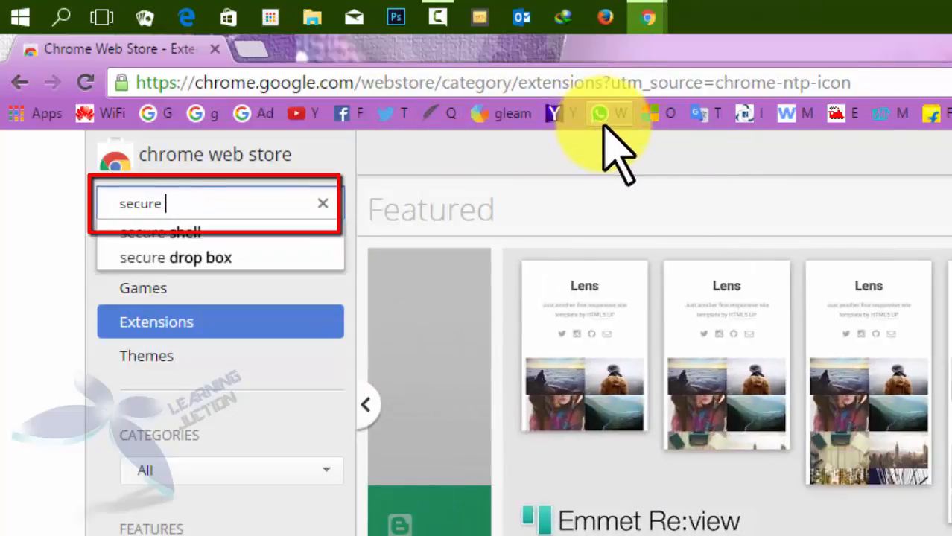
{"action": "type", "text": "mail for gmai"}
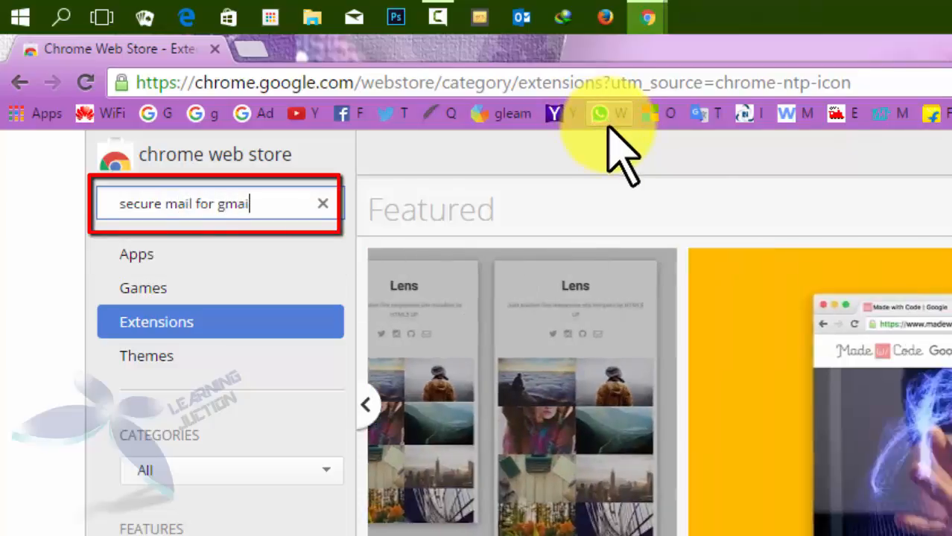
{"action": "type", "text": "l"}
{"action": "key", "text": "Return"}
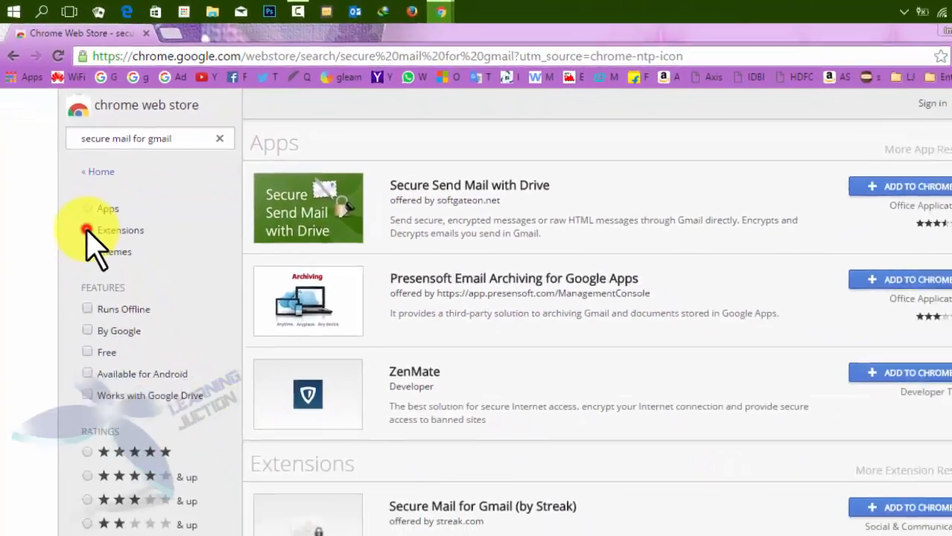
Filter results to extensions and add Secure Mail for Gmail (by Streak) to Chrome
{"action": "left_click", "coordinate": [129, 337]}
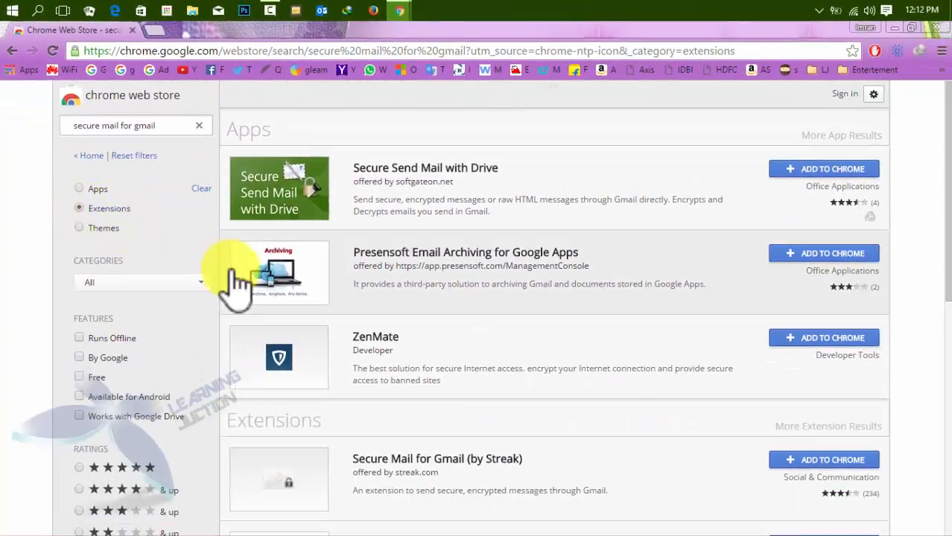
{"action": "left_click", "coordinate": [370, 152]}
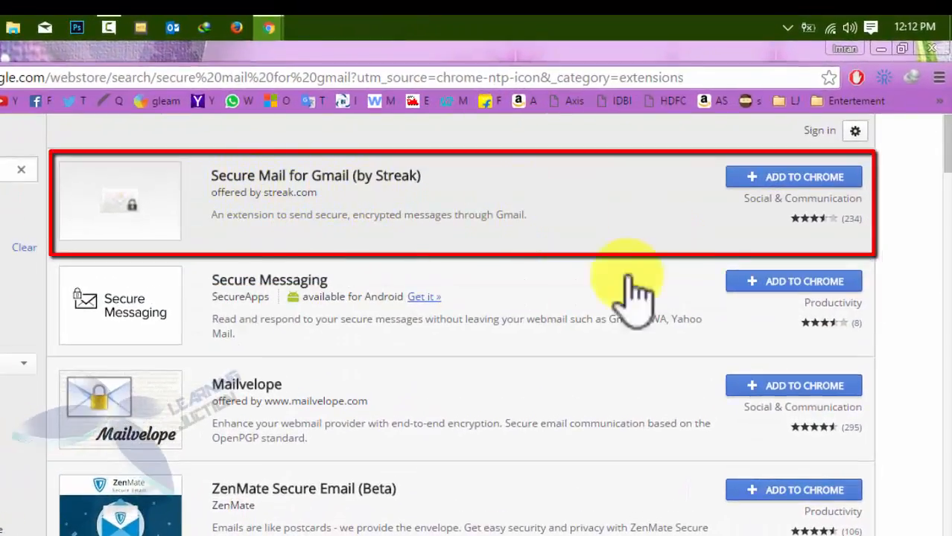
{"action": "left_click", "coordinate": [774, 179]}
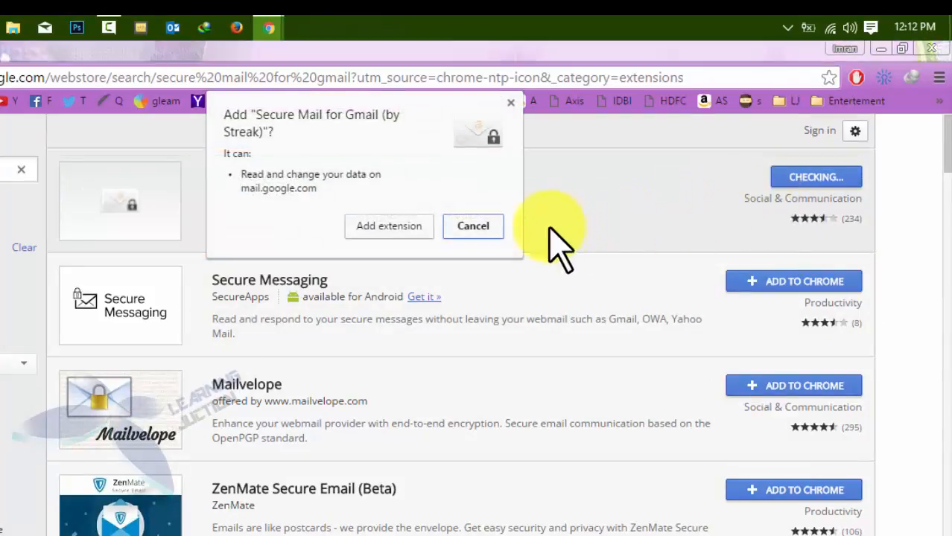
{"action": "left_click", "coordinate": [391, 225]}
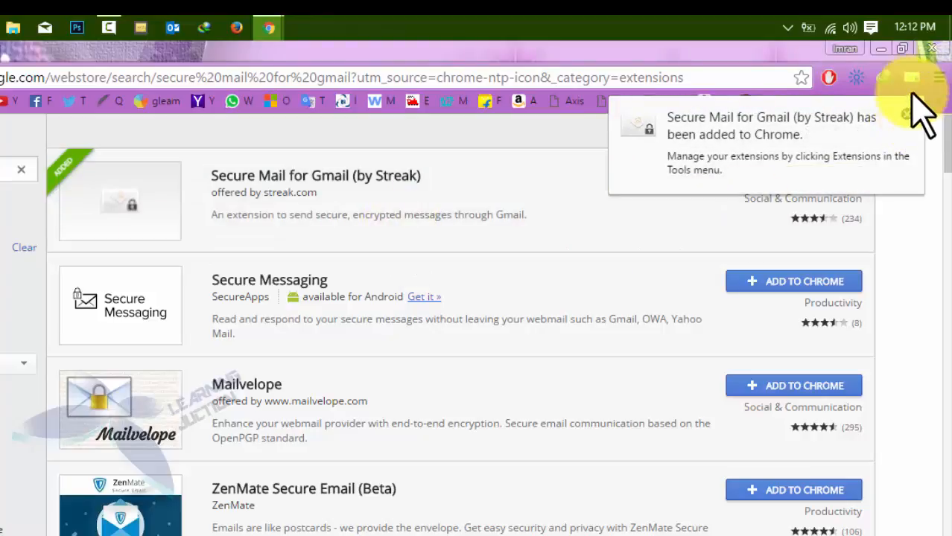
{"action": "left_click", "coordinate": [907, 114]}
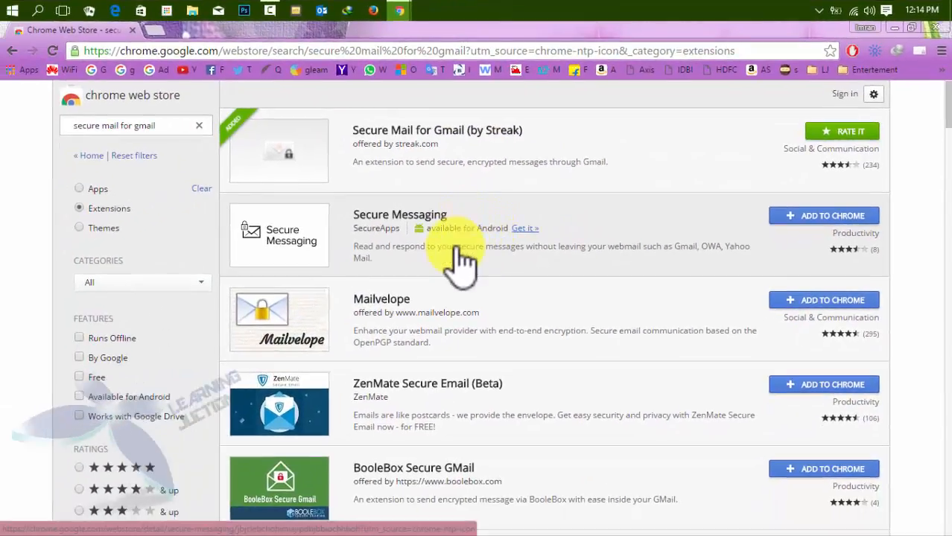
Open Gmail and sign in to the chosen account with its password
{"action": "left_click", "coordinate": [97, 72]}
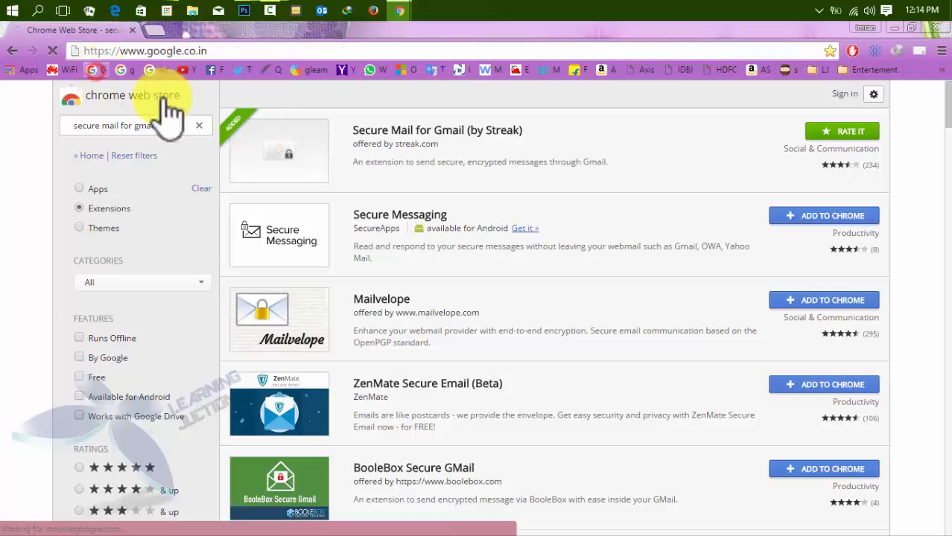
{"action": "left_click", "coordinate": [123, 73]}
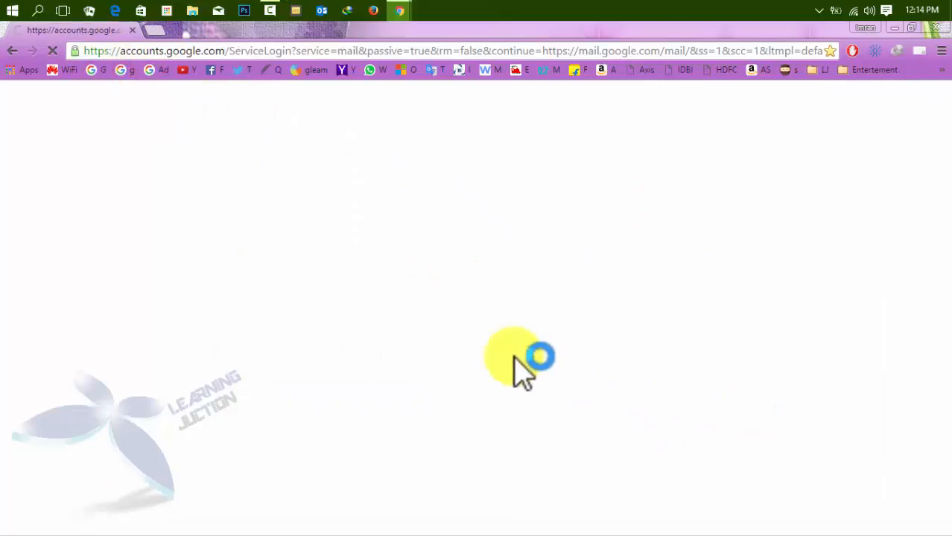
{"action": "left_click", "coordinate": [457, 250]}
{"action": "left_click", "coordinate": [449, 366]}
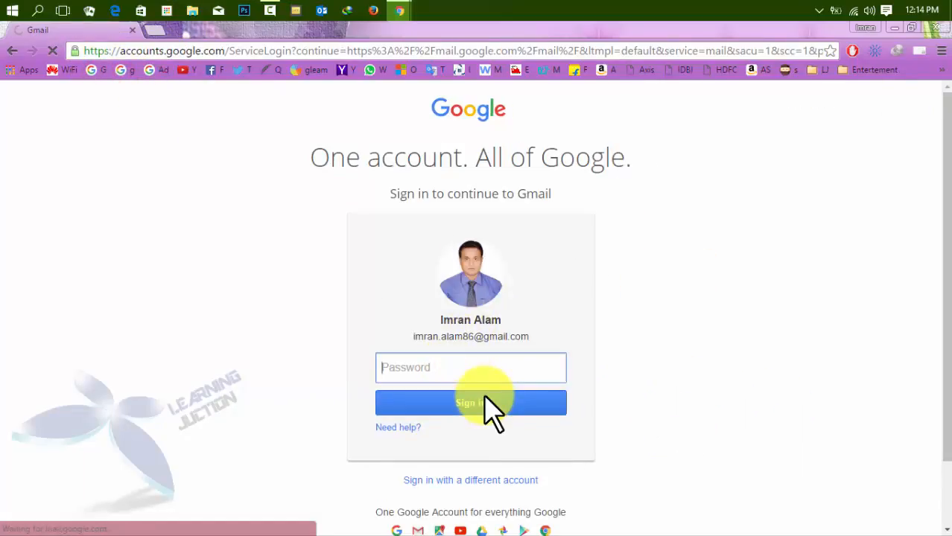
{"action": "type", "text": "•••••••••••"}
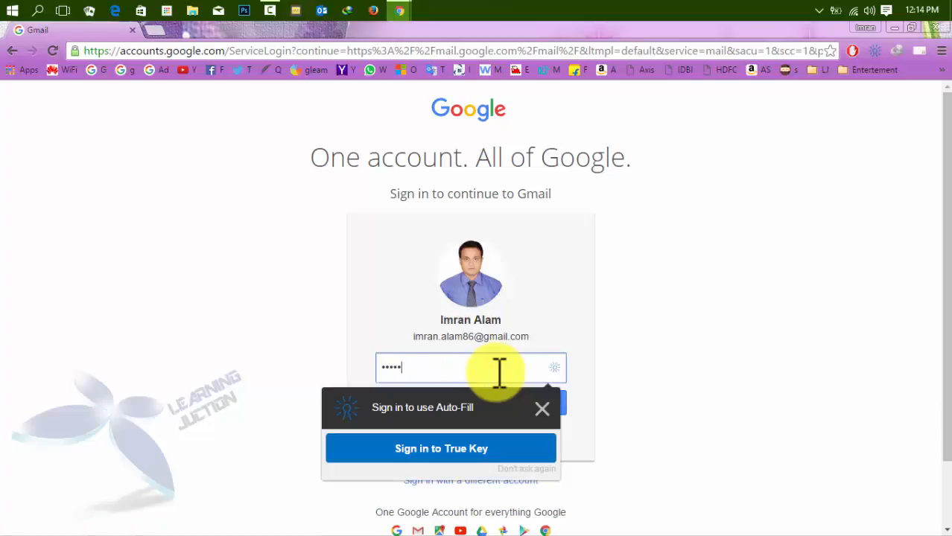
{"action": "key", "text": "Return"}
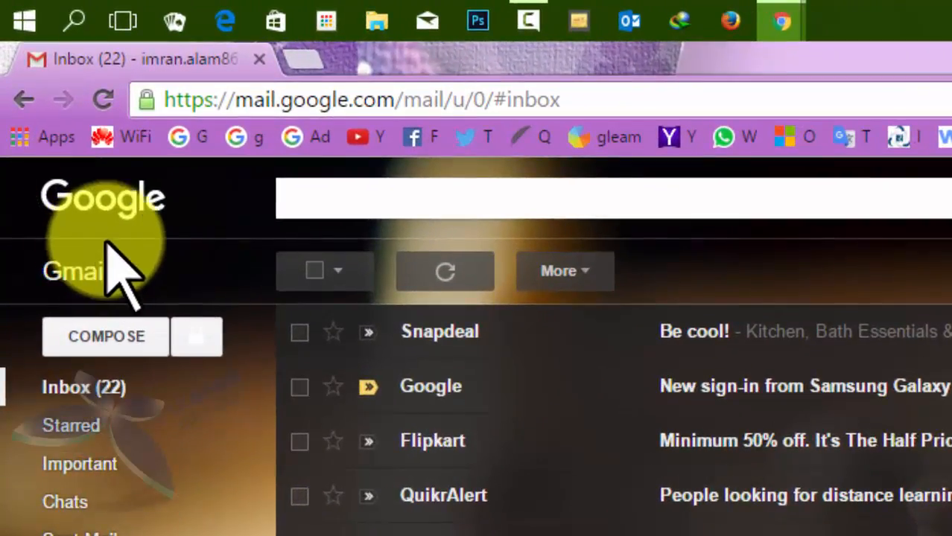
Start a New Message - Secured window with the Secure Mail button beside Compose
{"action": "key", "text": "ctrl+shift+d"}
{"action": "left_click_drag", "start_coordinate": [25, 292], "coordinate": [177, 364]}
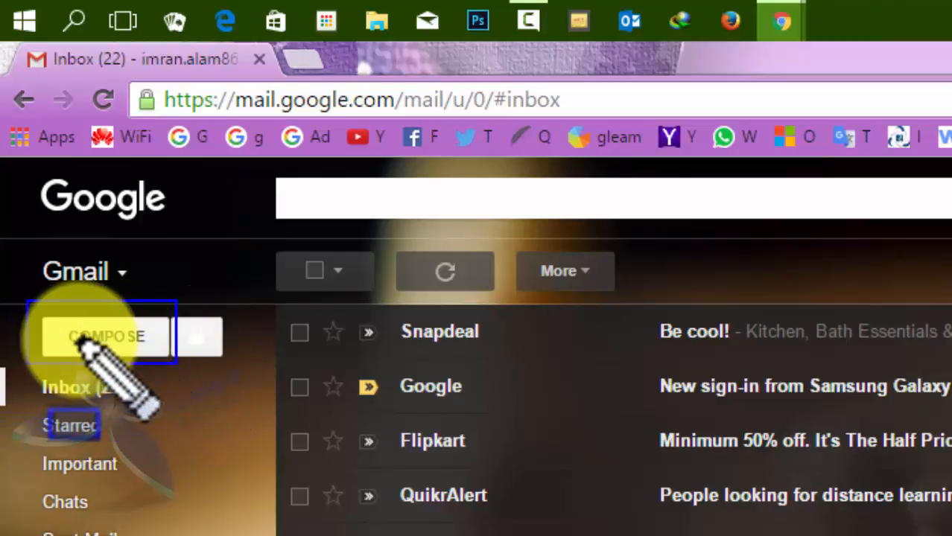
{"action": "key", "text": "Escape"}
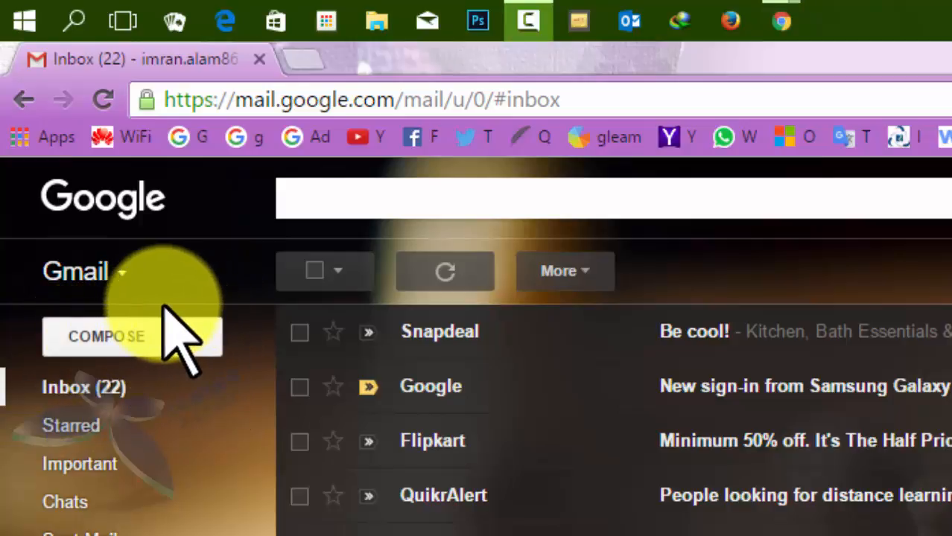
{"action": "left_click_drag", "start_coordinate": [170, 292], "coordinate": [245, 363]}
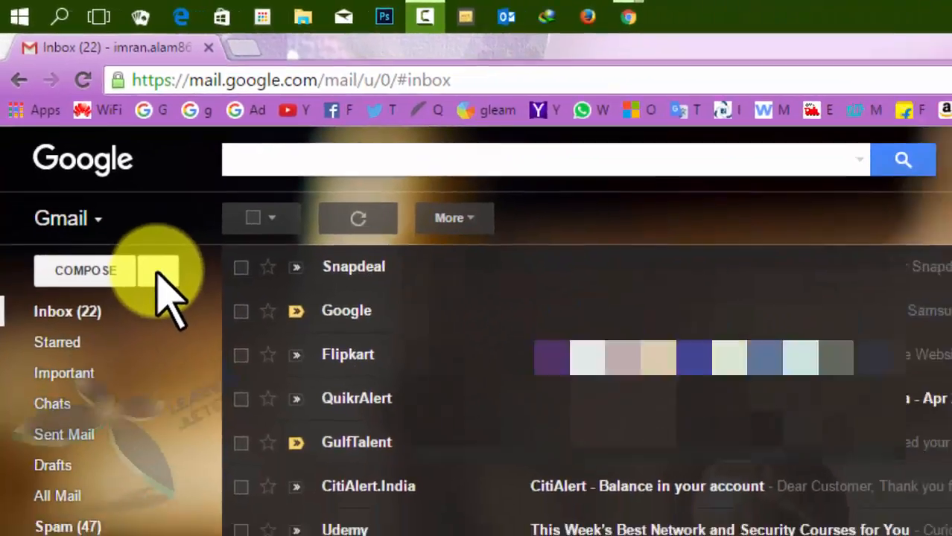
{"action": "left_click", "coordinate": [158, 272]}
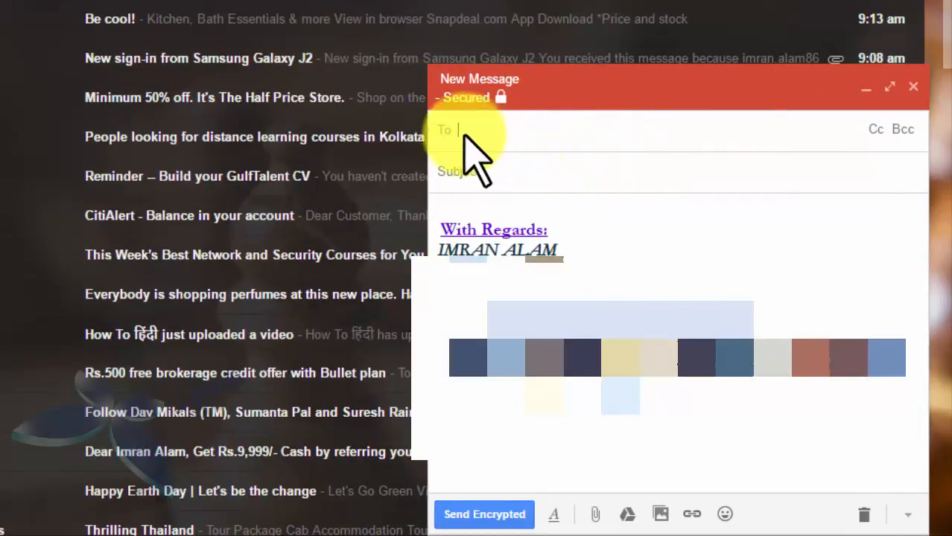
Open the Half Price Store email and restore the minimized secured draft
{"action": "mouse_move", "coordinate": [436, 87]}
{"action": "left_mouse_down"}
{"action": "mouse_move", "coordinate": [530, 101]}
{"action": "mouse_move", "coordinate": [543, 120]}
{"action": "mouse_move", "coordinate": [537, 116]}
{"action": "left_mouse_up"}
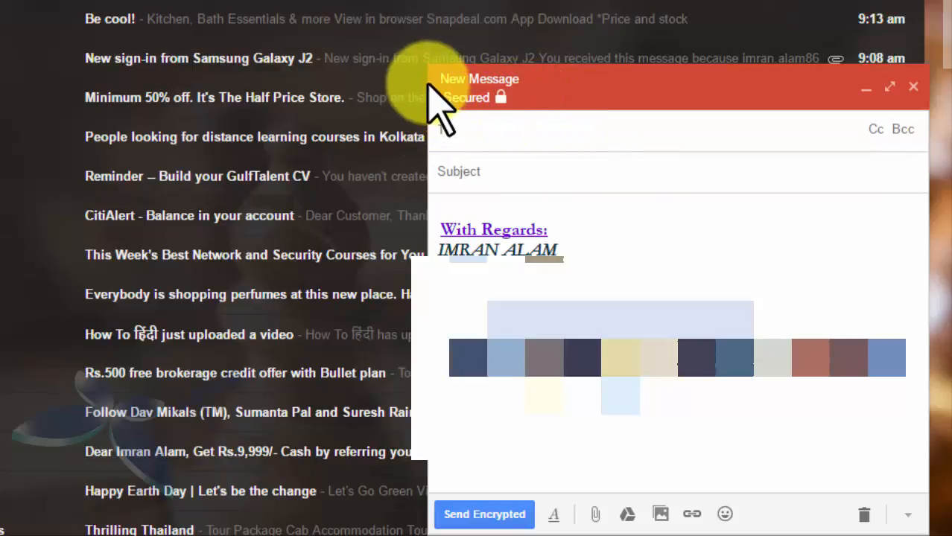
{"action": "left_click", "coordinate": [508, 95]}
{"action": "left_click", "coordinate": [498, 96]}
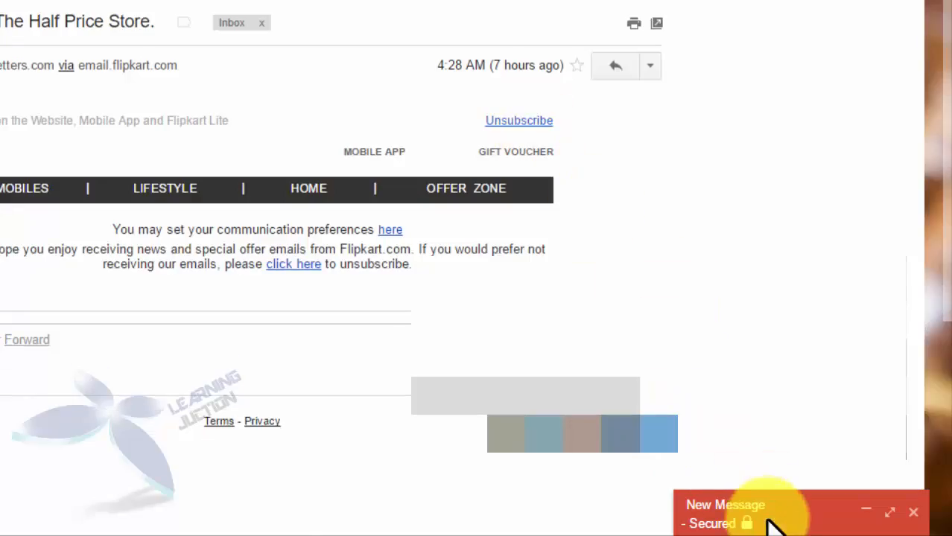
{"action": "left_click", "coordinate": [777, 520]}
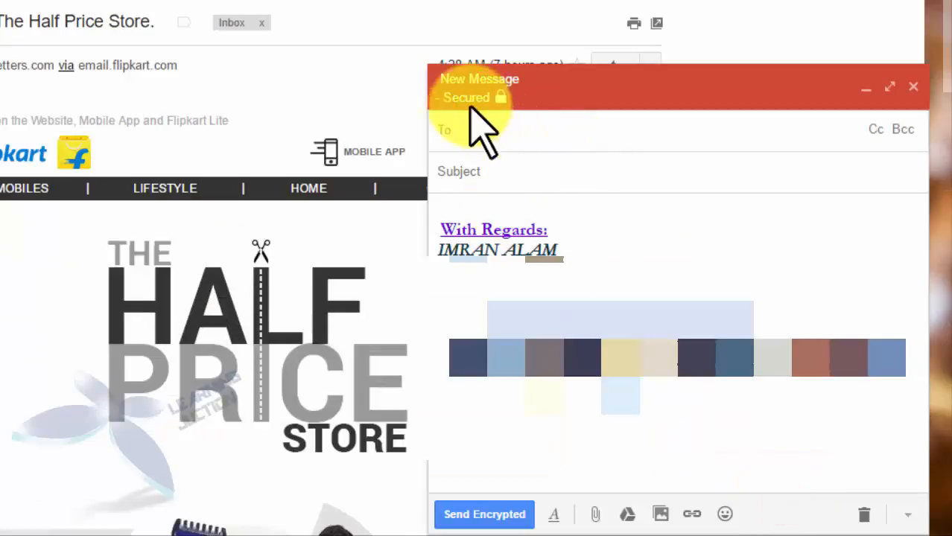
{"action": "left_click_drag", "start_coordinate": [428, 85], "coordinate": [544, 114]}
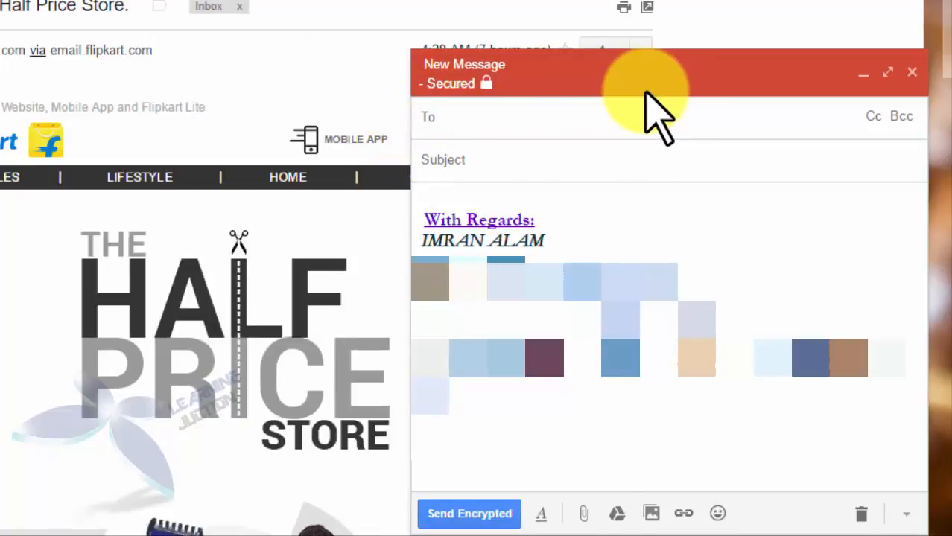
Address the secured draft to the suggested contact and give it the subject 'test'
{"action": "left_click", "coordinate": [452, 120]}
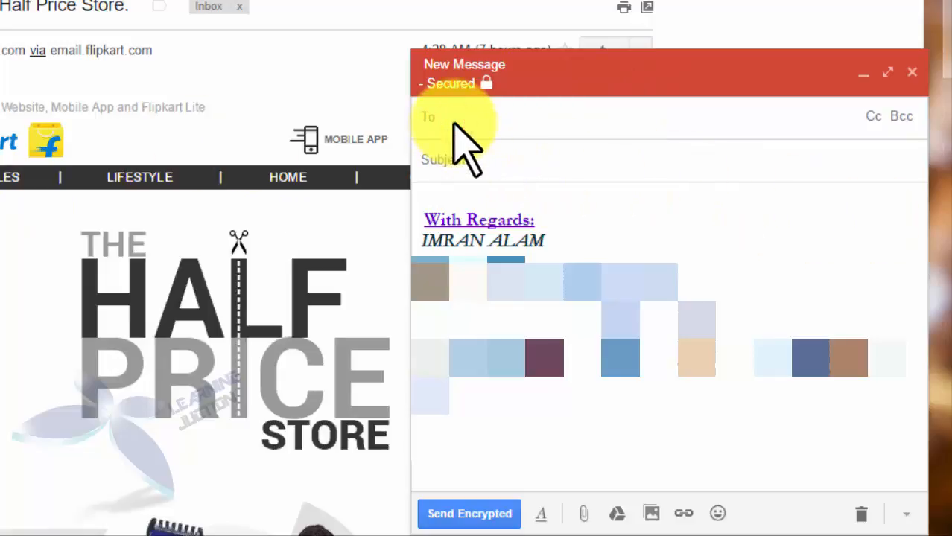
{"action": "type", "text": "KAUSAR"}
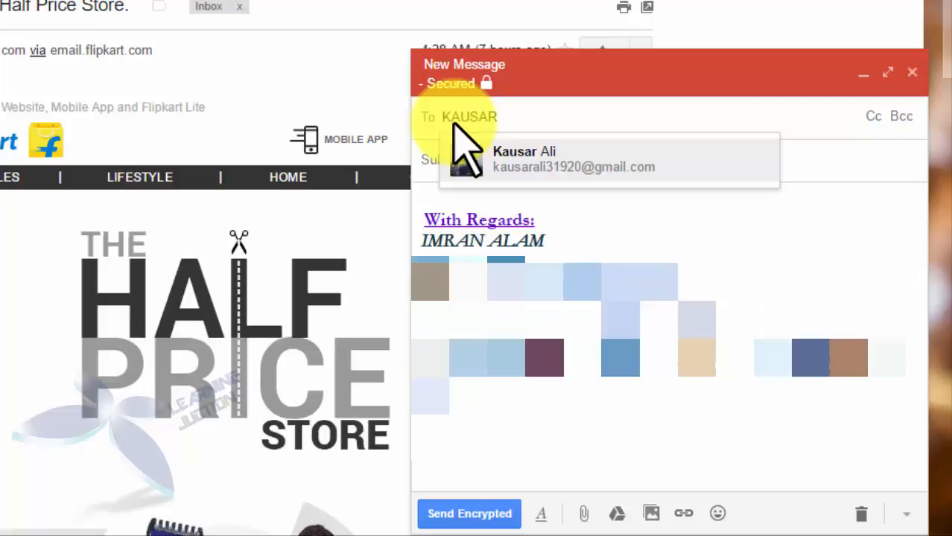
{"action": "key", "text": "Return"}
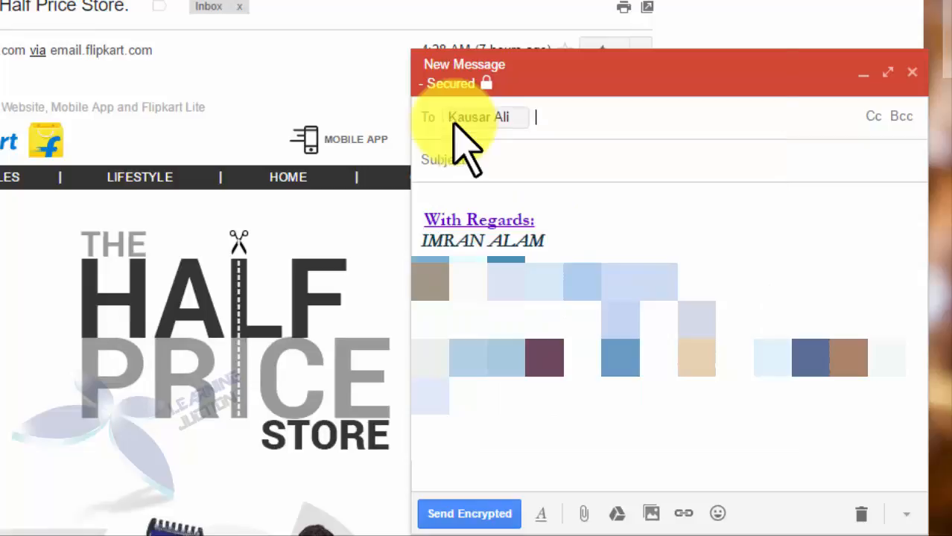
{"action": "left_click", "coordinate": [536, 168]}
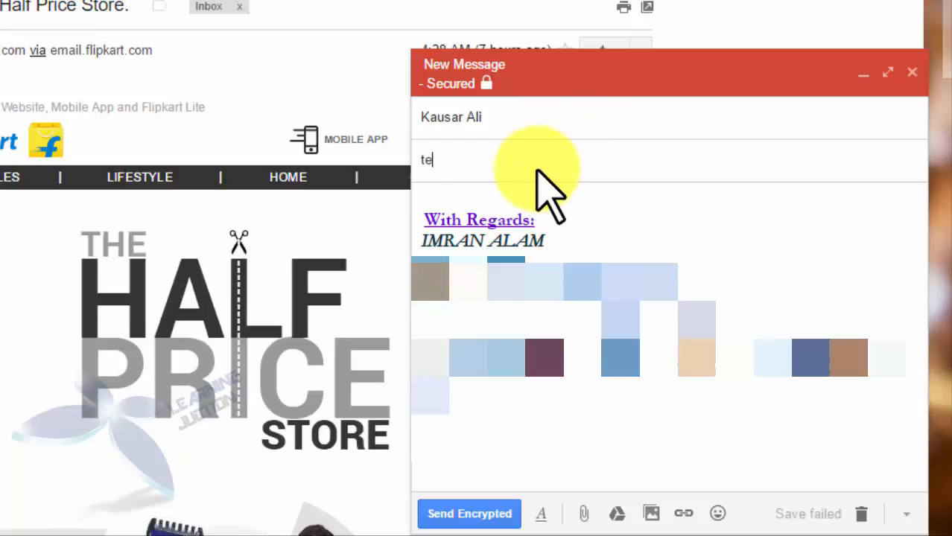
{"action": "key", "text": "Tab"}
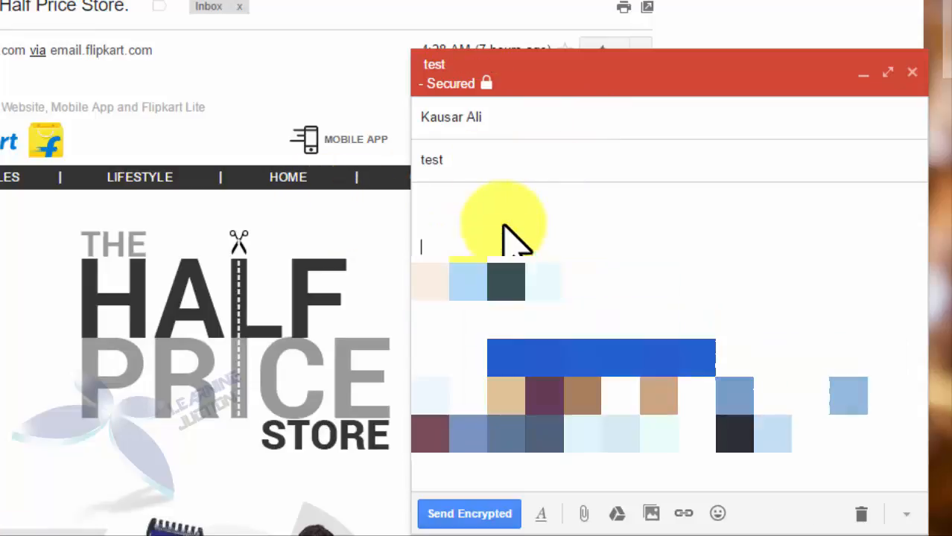
{"action": "left_click", "coordinate": [465, 191]}
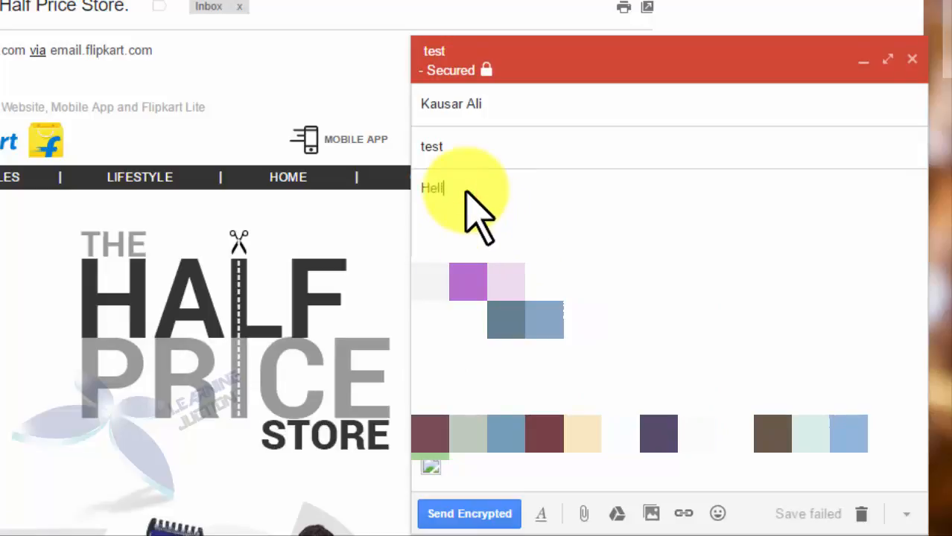
Type the greeting 'Hello' in the body, correcting the typo
{"action": "type", "text": "Helli"}
{"action": "key", "text": "Return"}
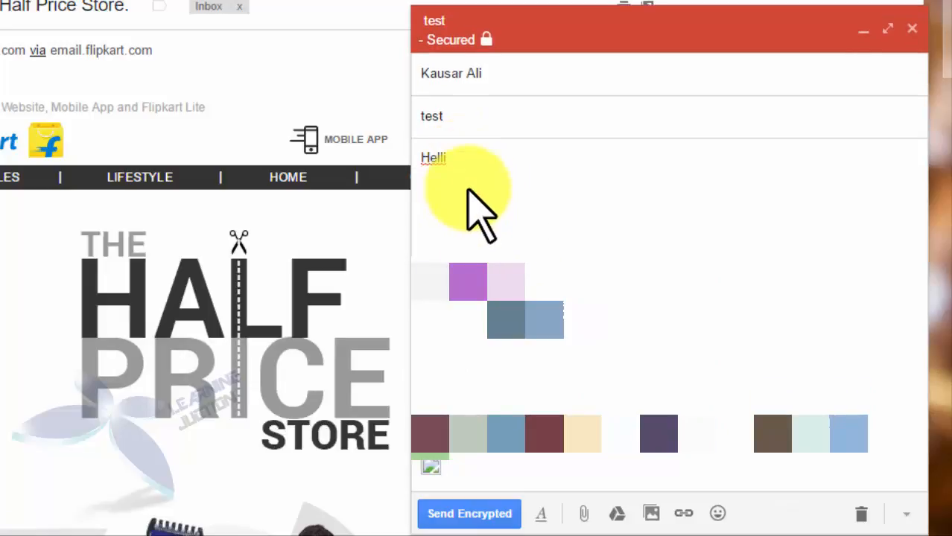
{"action": "left_click", "coordinate": [444, 165]}
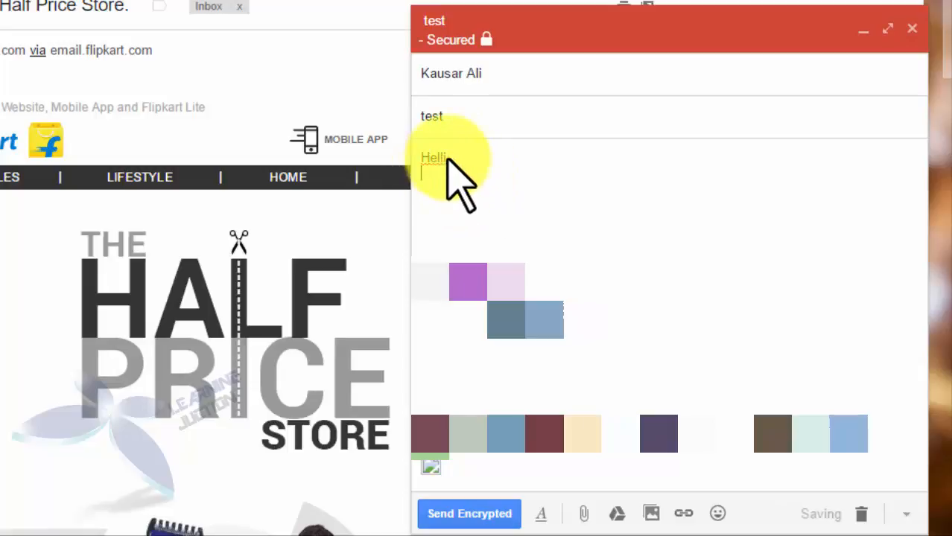
{"action": "left_click", "coordinate": [459, 157]}
{"action": "key", "text": "BackSpace"}
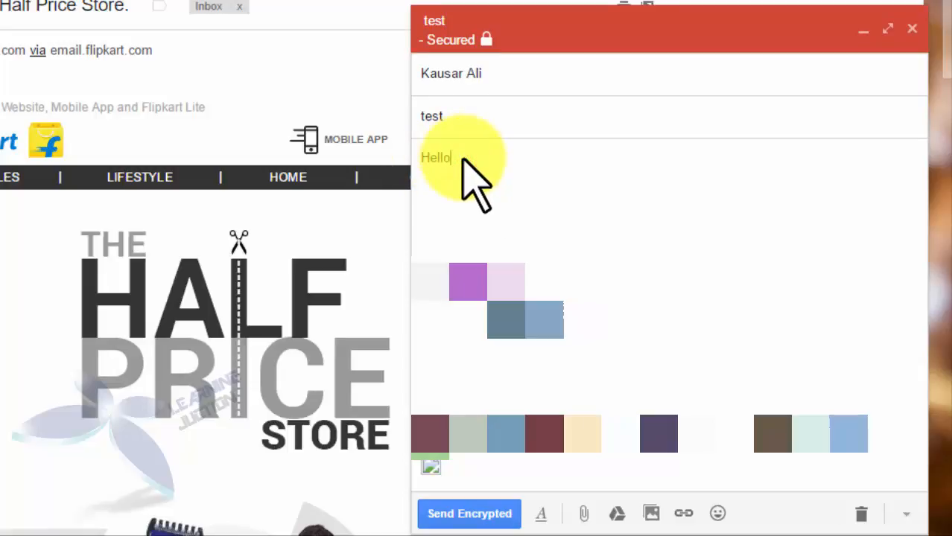
{"action": "type", "text": "o"}
Add a line giving a password and a line 'this my banking password'
{"action": "key", "text": "Return"}
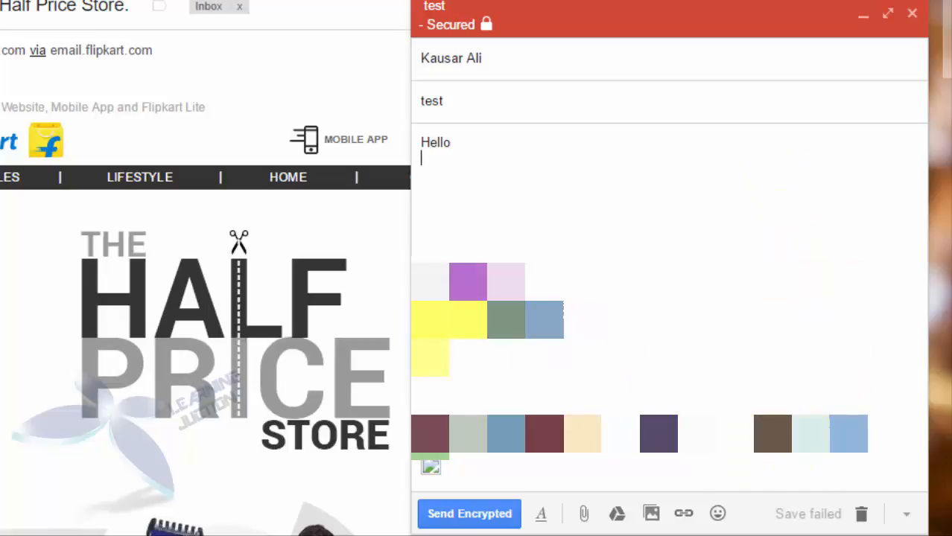
{"action": "key", "text": "Return"}
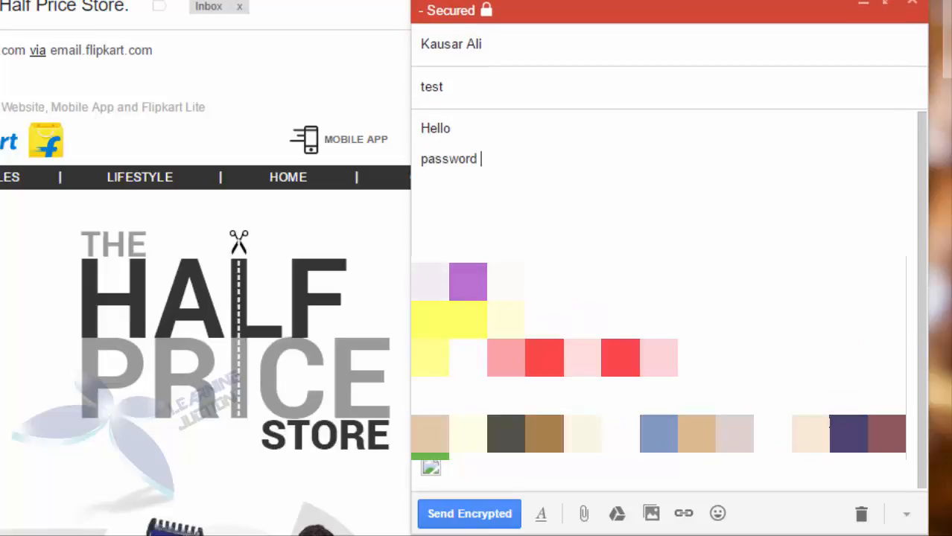
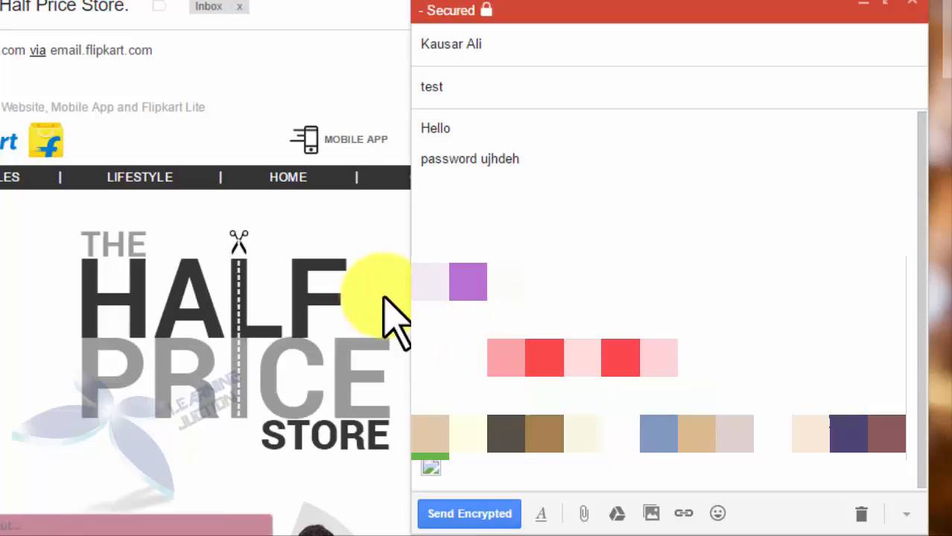
{"action": "key", "text": "Return"}
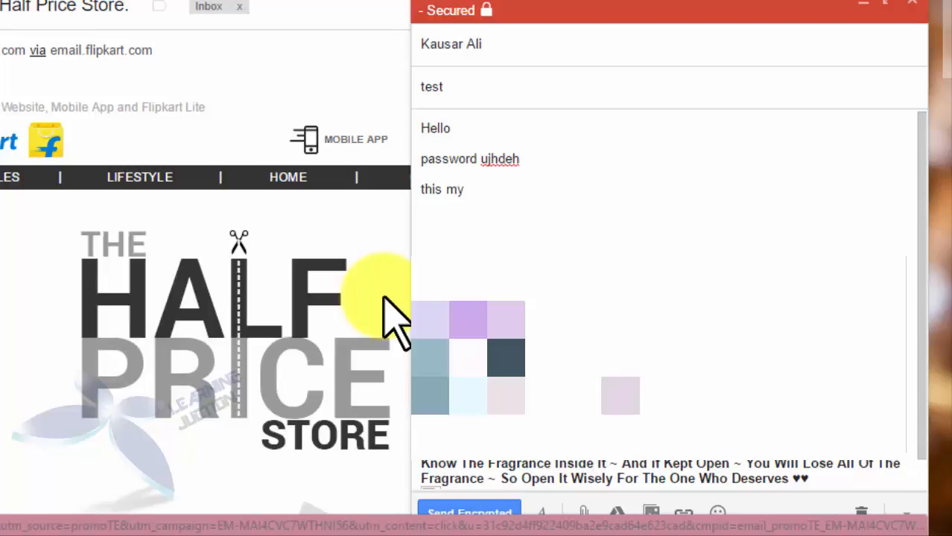
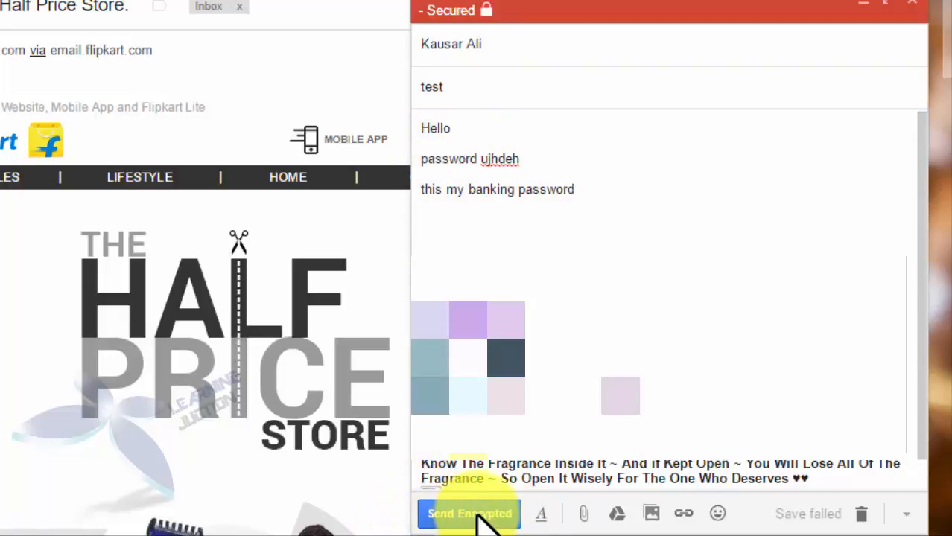
Encrypt the message with a password and the hint 'youtube', then send it
{"action": "left_click", "coordinate": [428, 513]}
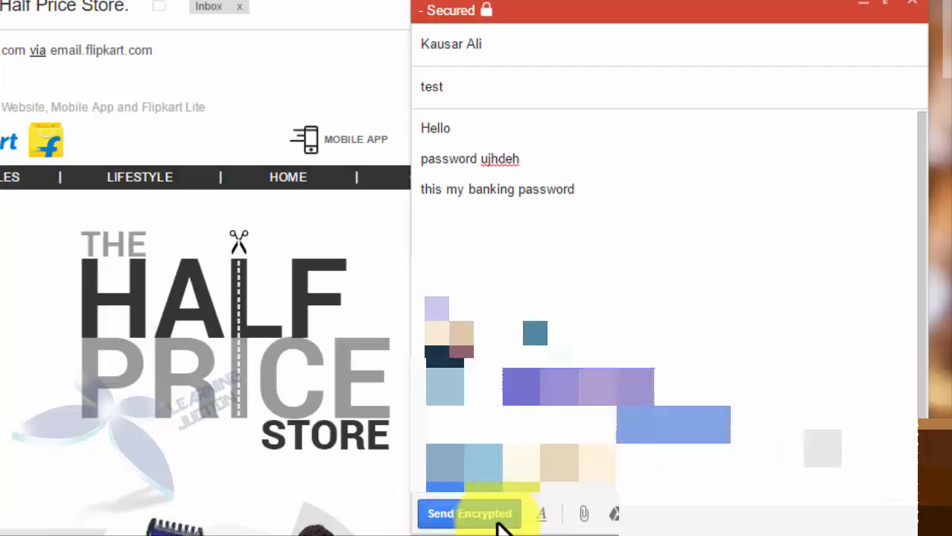
{"action": "left_click", "coordinate": [485, 514]}
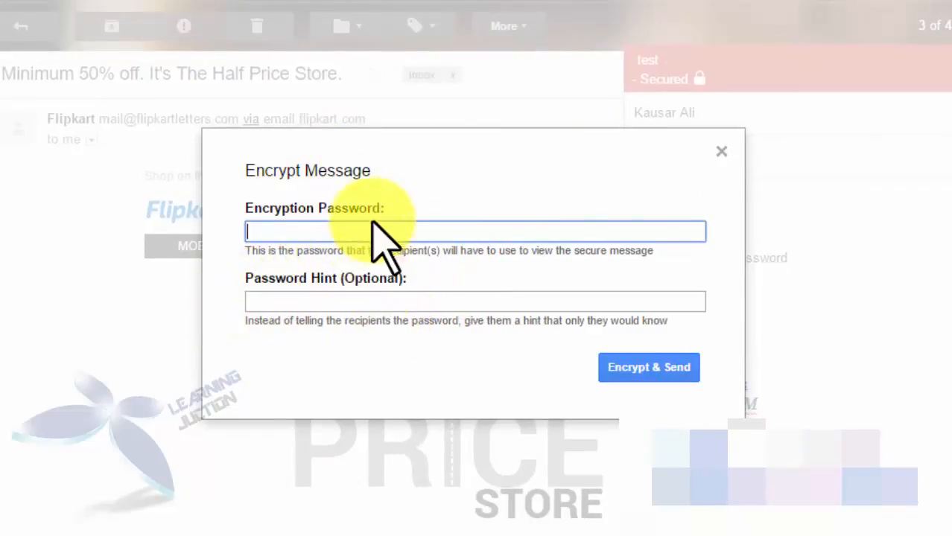
{"action": "left_click", "coordinate": [346, 228]}
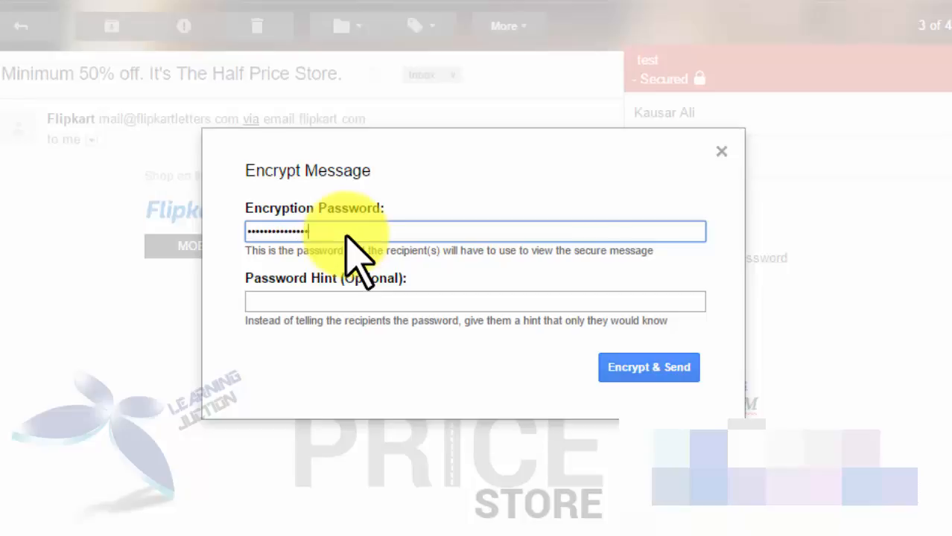
{"action": "key", "text": "Tab"}
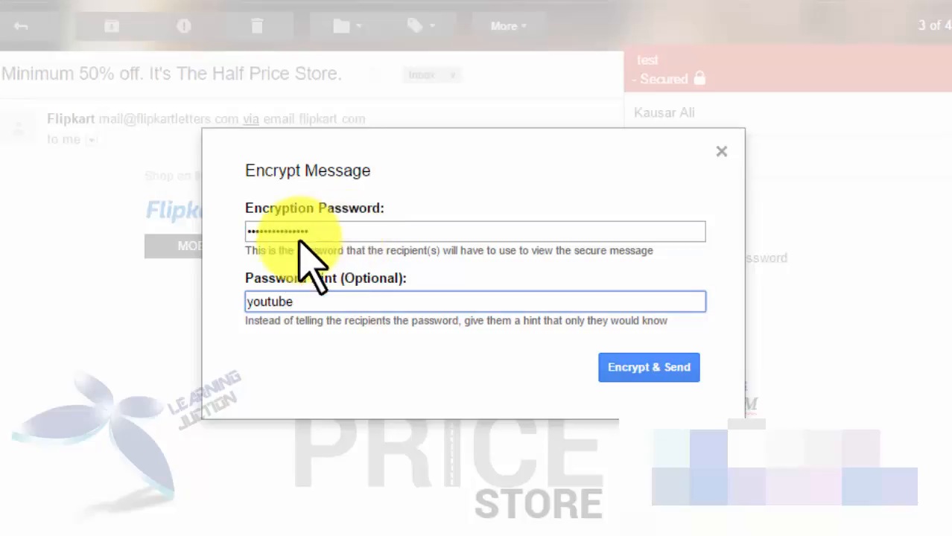
{"action": "left_click", "coordinate": [649, 366]}
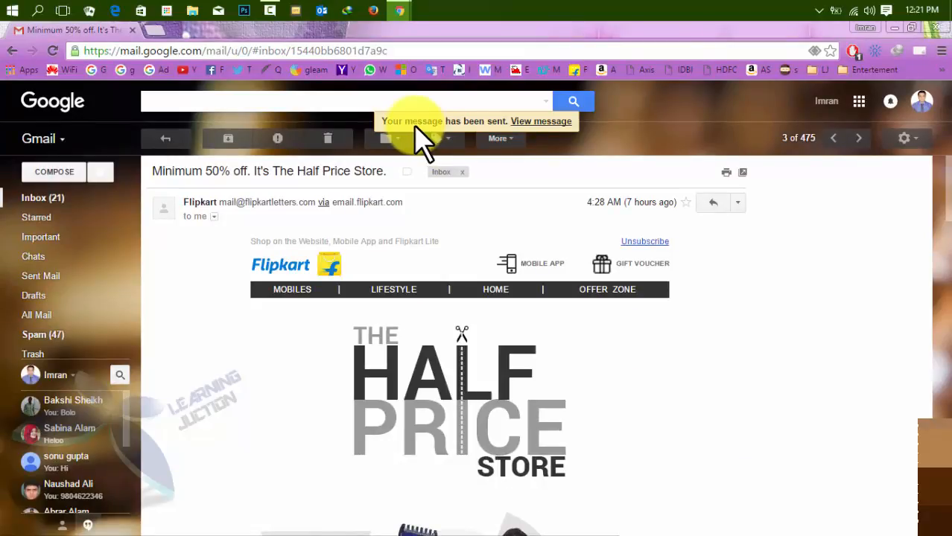
Sign out of the sender's account and sign in with the recipient's Gmail account
{"action": "left_click", "coordinate": [379, 119]}
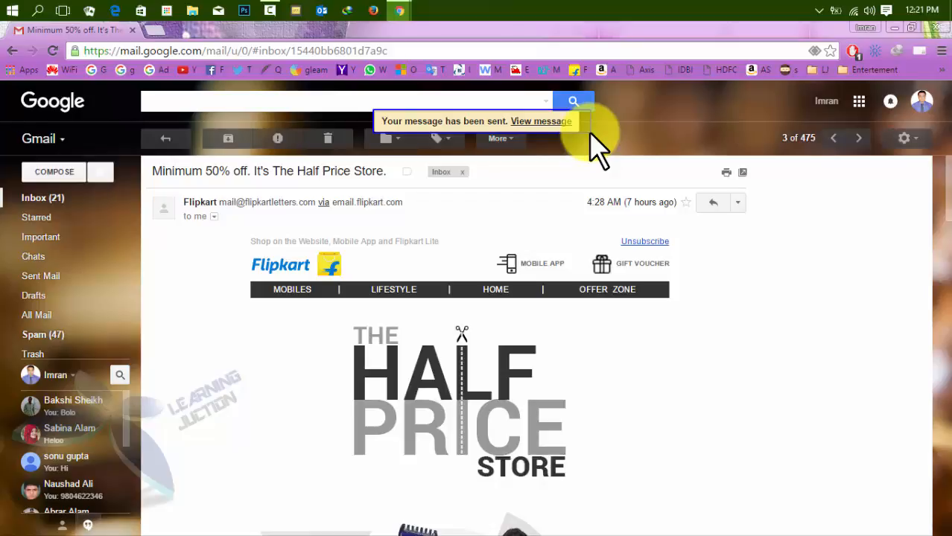
{"action": "left_click_drag", "start_coordinate": [590, 132], "coordinate": [591, 135]}
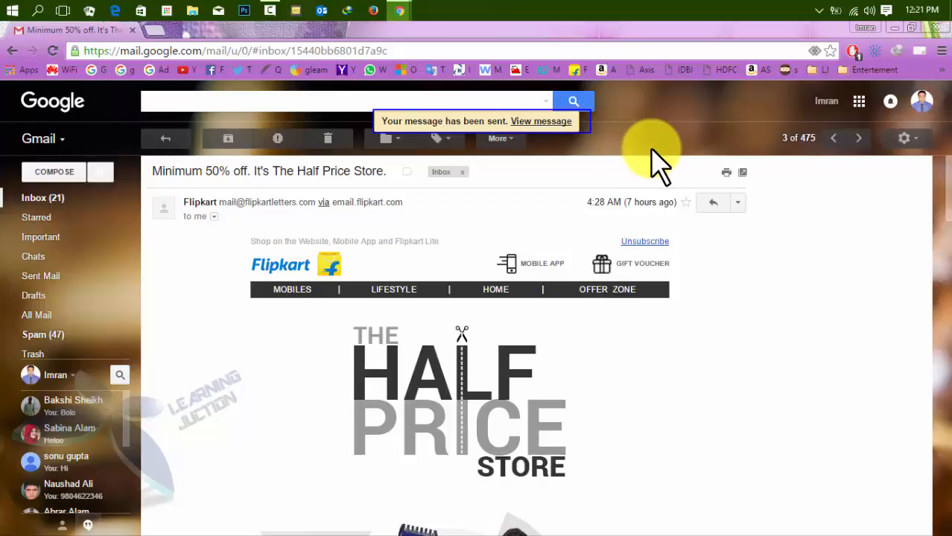
{"action": "key", "text": "Escape"}
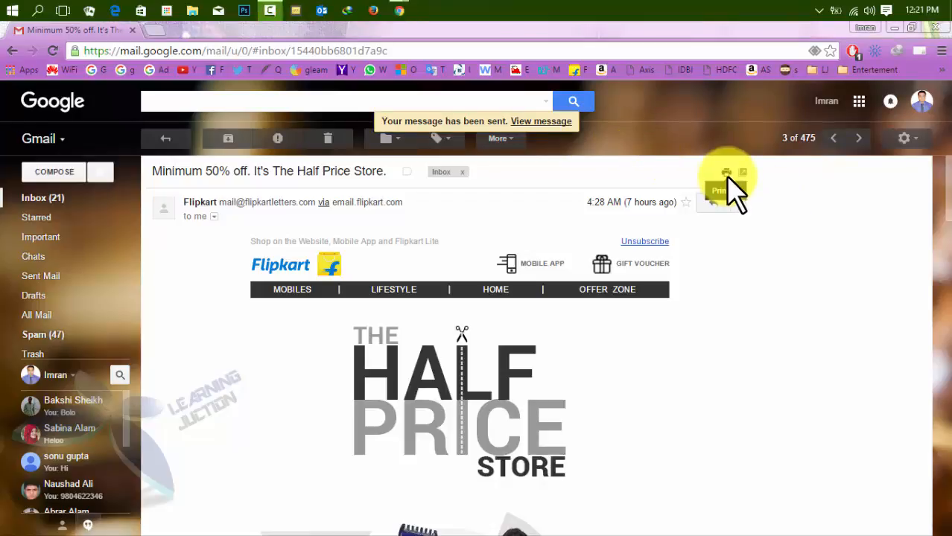
{"action": "left_click", "coordinate": [921, 102]}
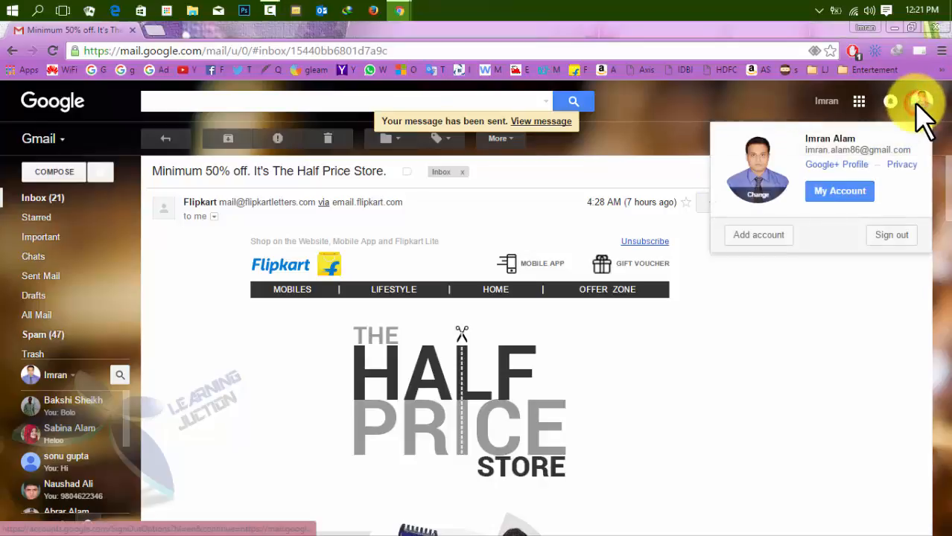
{"action": "left_click", "coordinate": [902, 235]}
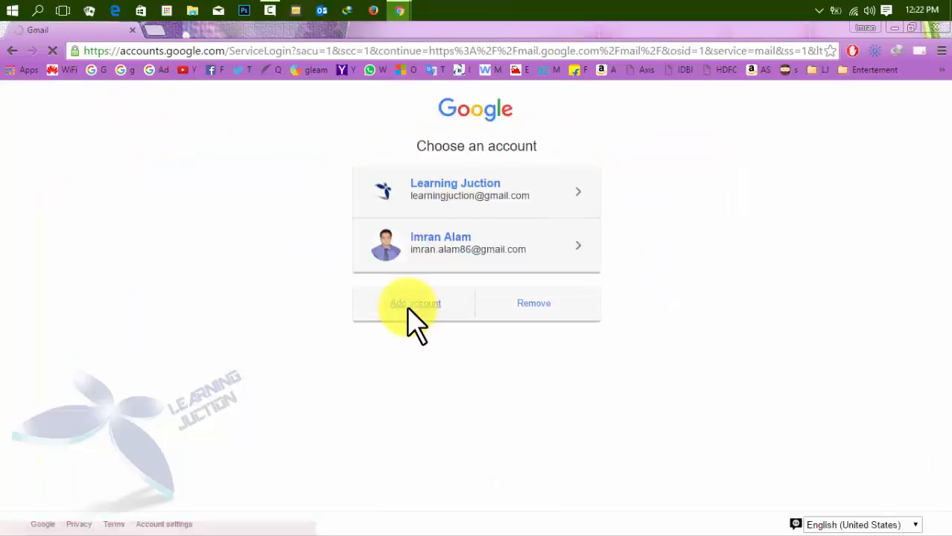
{"action": "left_click", "coordinate": [410, 312]}
{"action": "type", "text": "kau"}
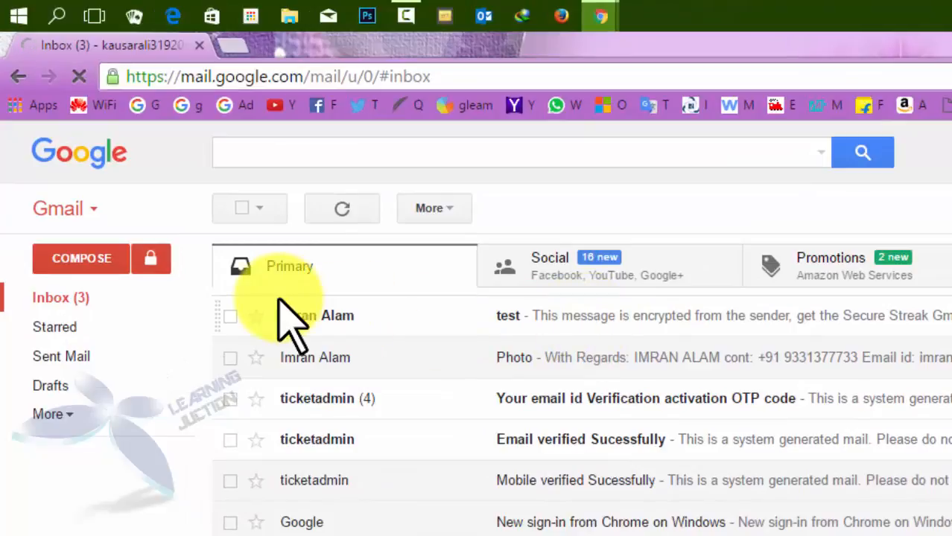
Open the 'test' email and inspect its ciphertext and 'youtube' password hint
{"action": "left_click", "coordinate": [551, 316]}
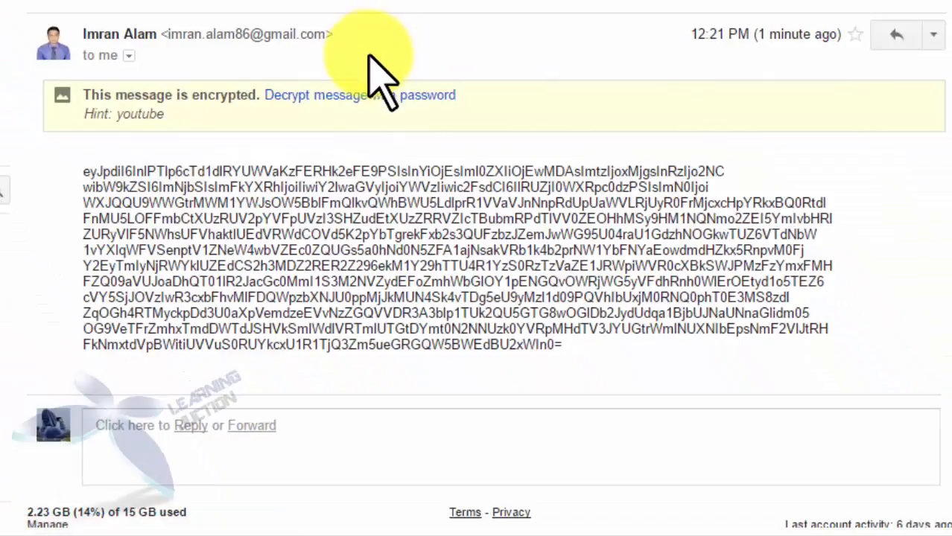
{"action": "mouse_move", "coordinate": [55, 151]}
{"action": "left_mouse_down"}
{"action": "mouse_move", "coordinate": [178, 254]}
{"action": "mouse_move", "coordinate": [848, 374]}
{"action": "mouse_move", "coordinate": [909, 361]}
{"action": "left_mouse_up"}
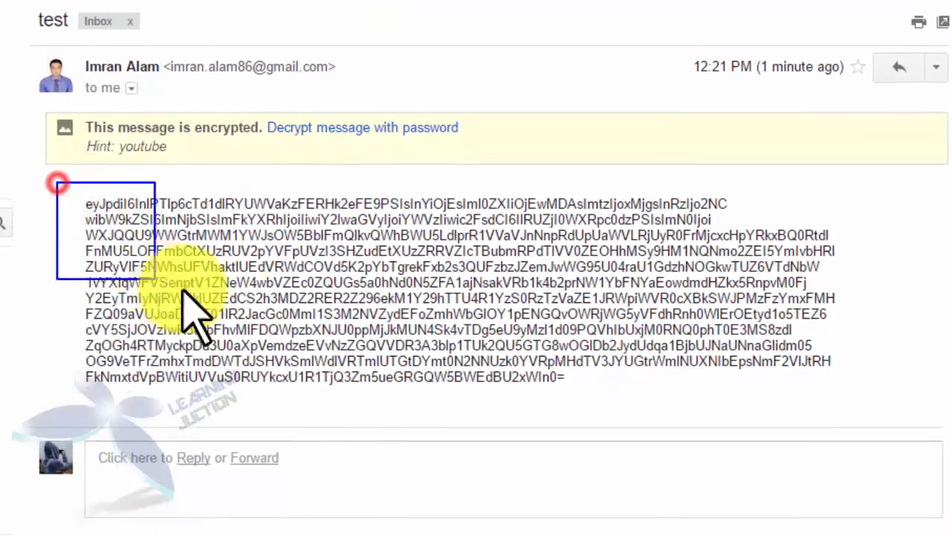
{"action": "left_click_drag", "start_coordinate": [918, 448], "coordinate": [917, 447]}
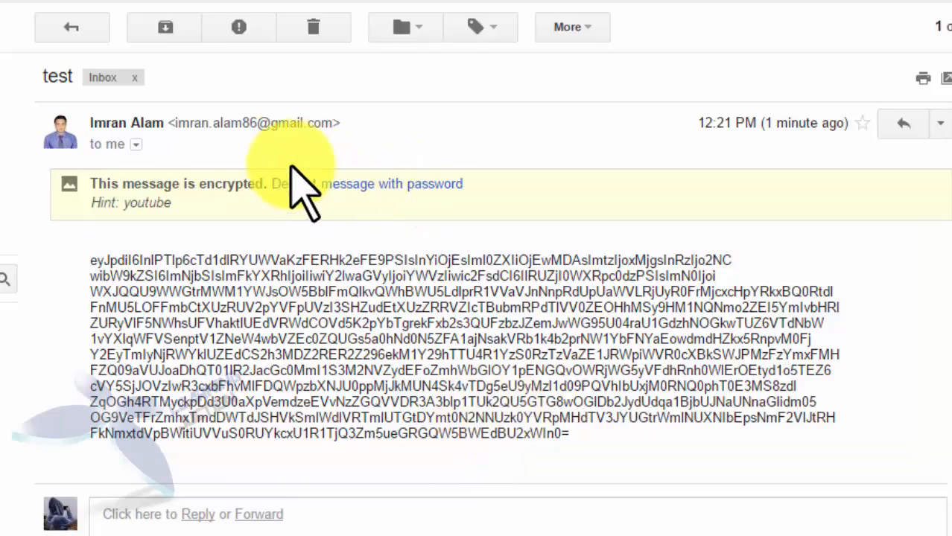
{"action": "mouse_move", "coordinate": [254, 155]}
{"action": "left_mouse_down"}
{"action": "mouse_move", "coordinate": [365, 198]}
{"action": "mouse_move", "coordinate": [493, 201]}
{"action": "left_mouse_up"}
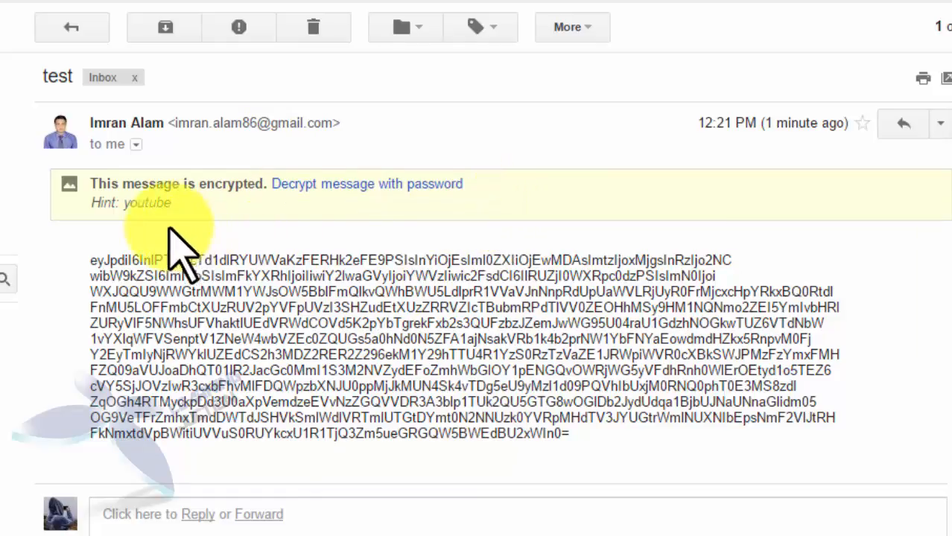
{"action": "left_click_drag", "start_coordinate": [83, 190], "coordinate": [207, 219]}
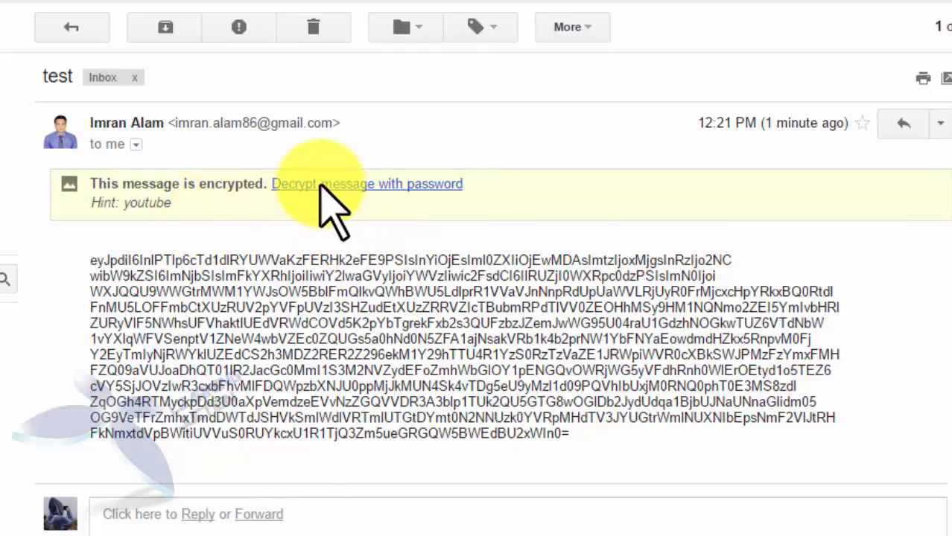
Reopen the encrypted 'test' message and enter its password in the Decrypt Message dialog to reveal the text
{"action": "left_click", "coordinate": [416, 184]}
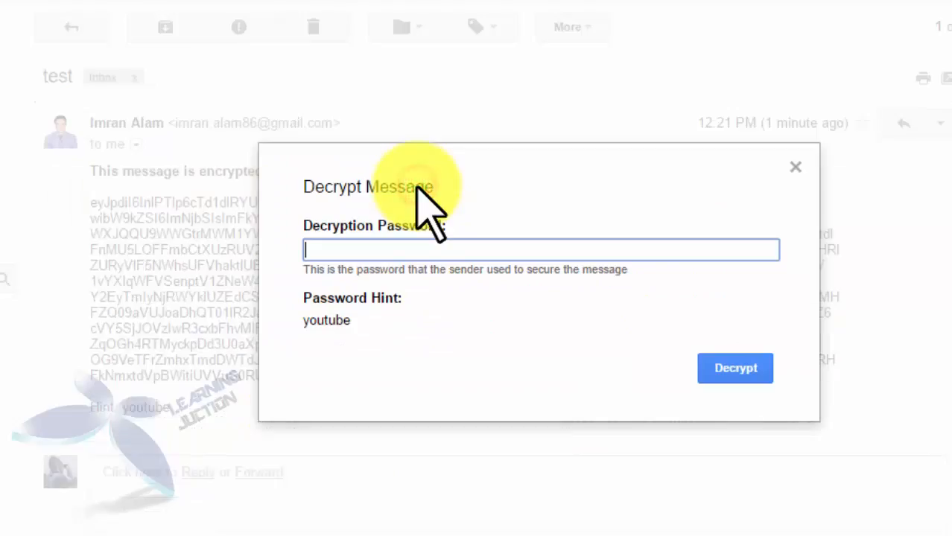
{"action": "left_click", "coordinate": [796, 165]}
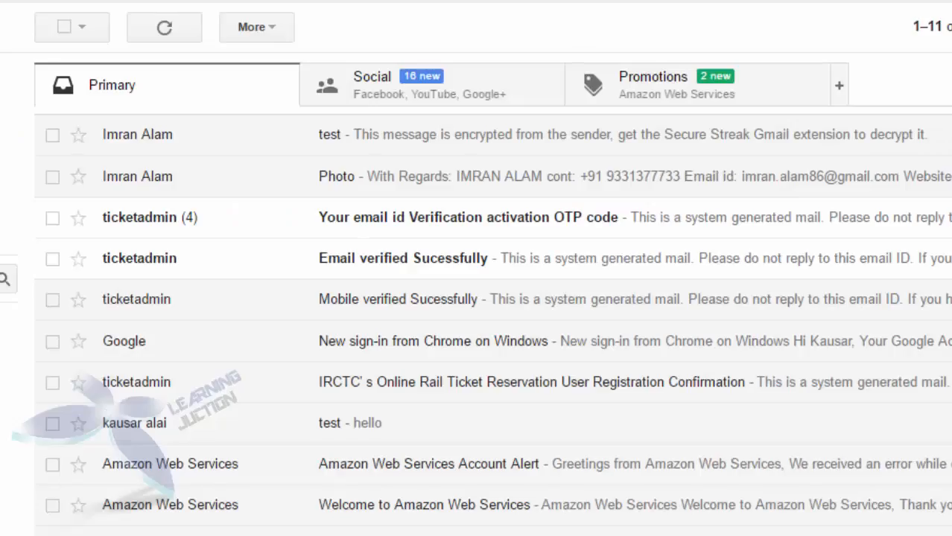
{"action": "left_click", "coordinate": [345, 136]}
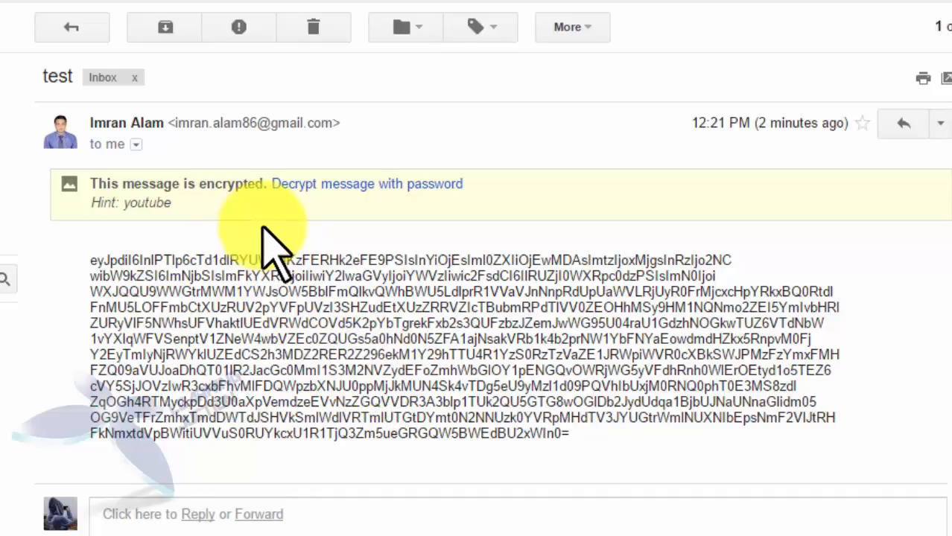
{"action": "left_click", "coordinate": [374, 185]}
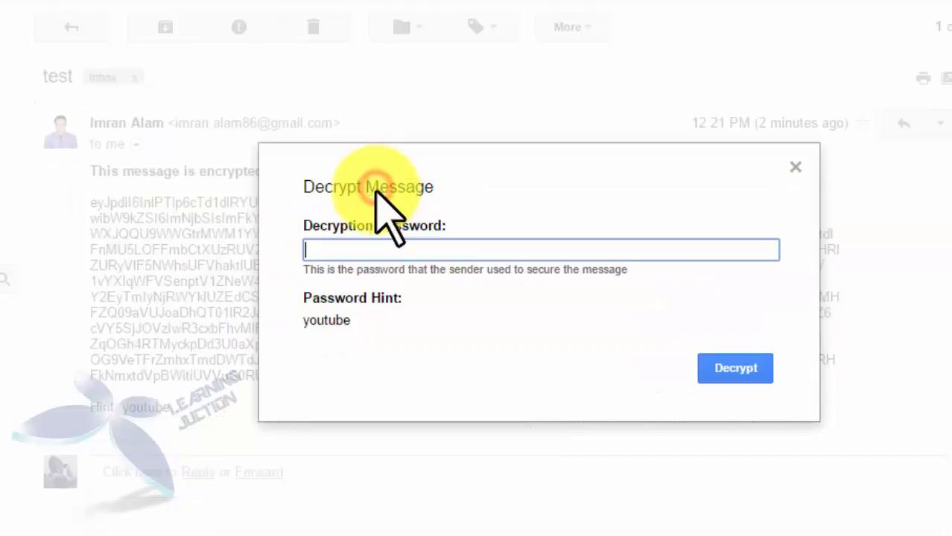
{"action": "left_click", "coordinate": [358, 252]}
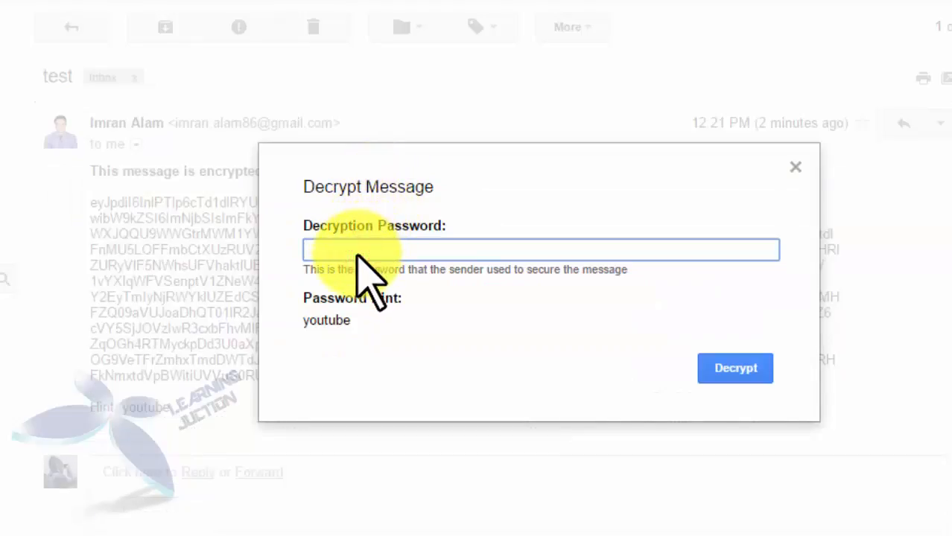
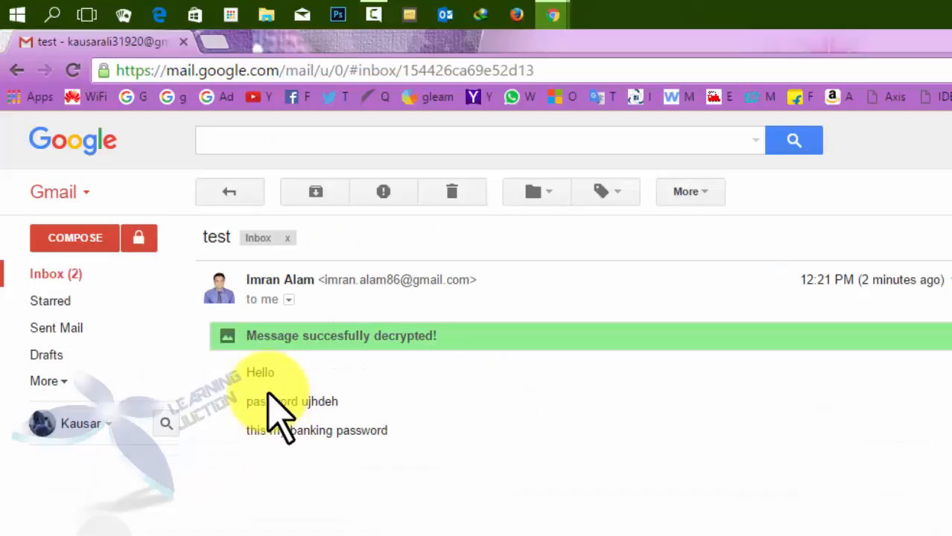
{"action": "mouse_move", "coordinate": [236, 319]}
{"action": "left_mouse_down"}
{"action": "mouse_move", "coordinate": [535, 358]}
{"action": "mouse_move", "coordinate": [487, 346]}
{"action": "left_mouse_up"}
{"action": "key", "text": "ctrl+z"}
{"action": "left_click_drag", "start_coordinate": [237, 360], "coordinate": [389, 479]}
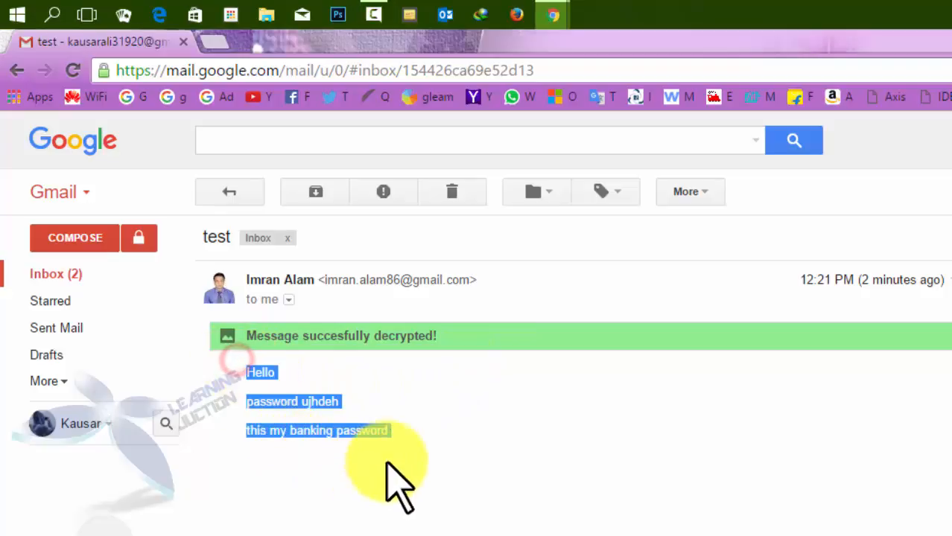
{"action": "left_click", "coordinate": [414, 470]}
{"action": "mouse_move", "coordinate": [239, 361]}
{"action": "left_mouse_down"}
{"action": "mouse_move", "coordinate": [402, 491]}
{"action": "mouse_move", "coordinate": [420, 463]}
{"action": "left_mouse_up"}
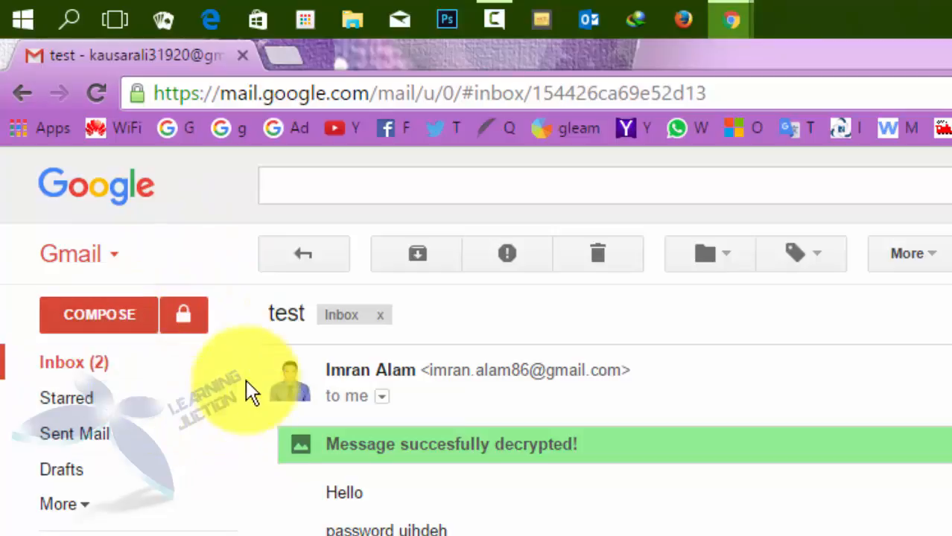
{"action": "left_click", "coordinate": [201, 309]}
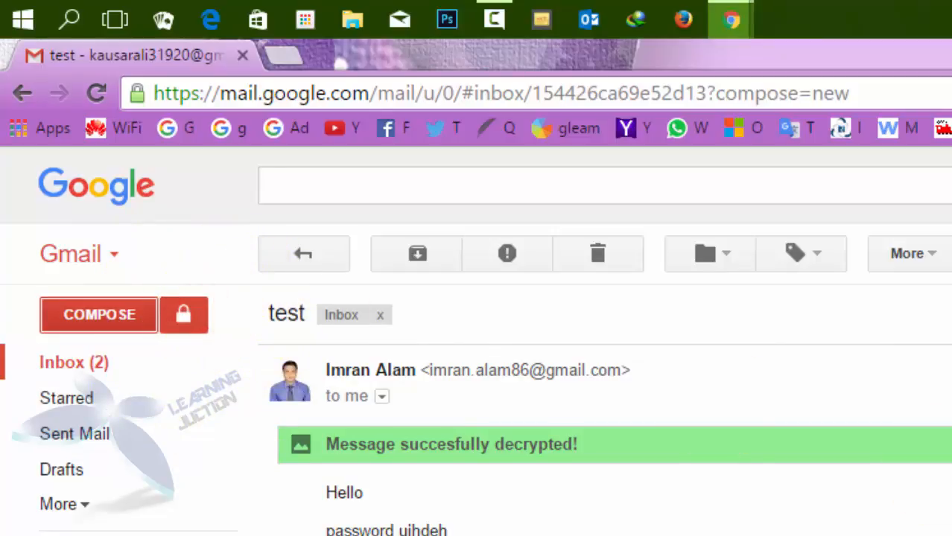
{"action": "key", "text": "Escape"}
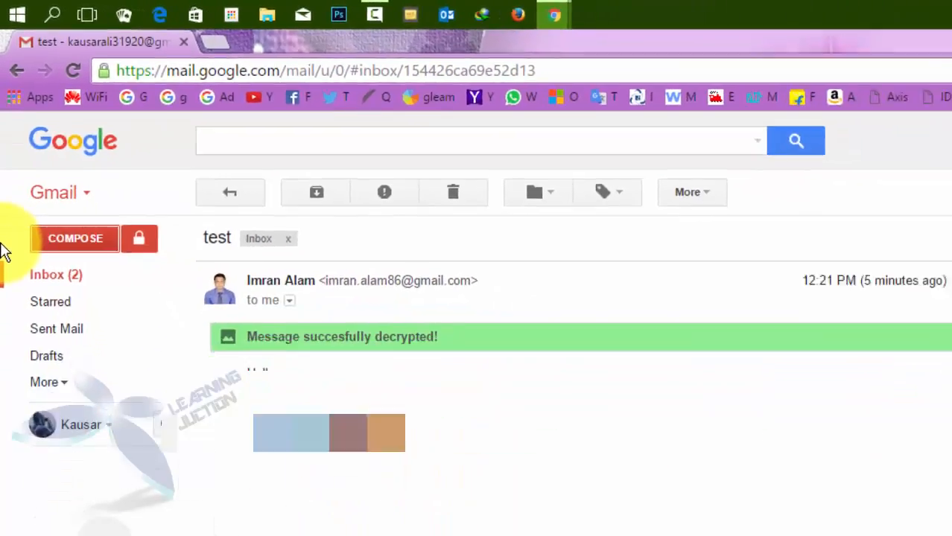